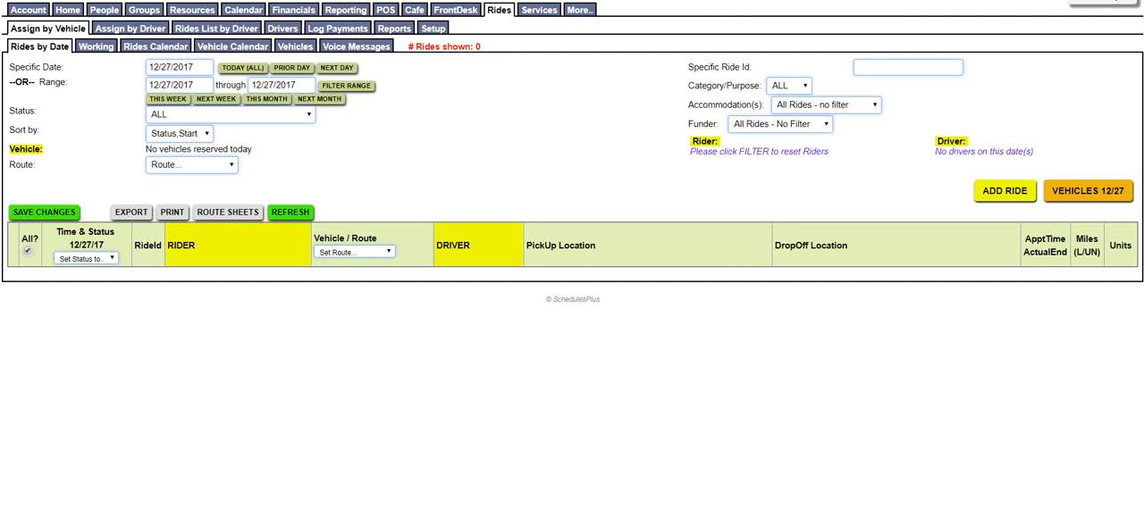
Add a ride category with code OTHER and name Other in the Rides setup and save it
click(499, 10)
click(435, 29)
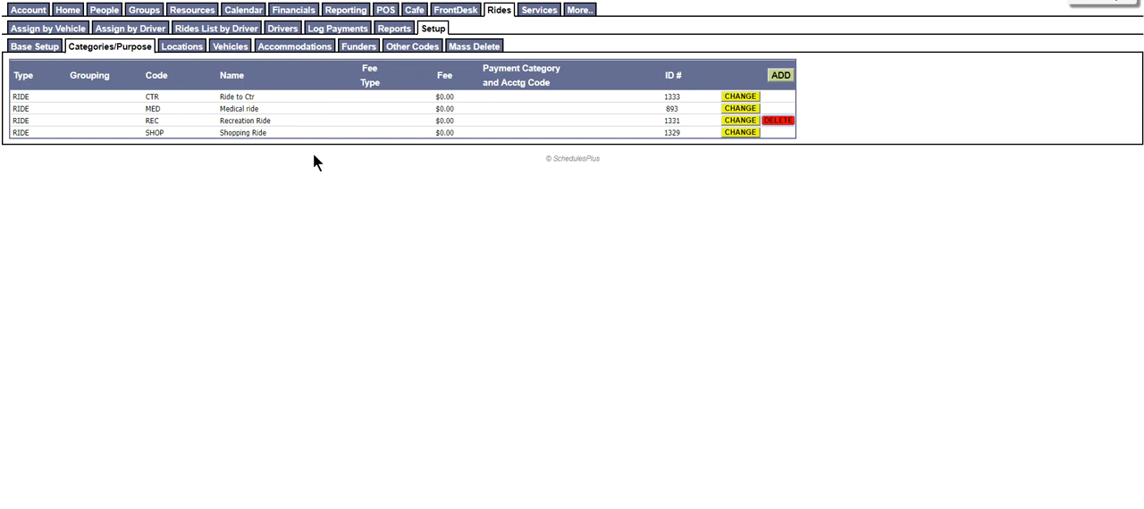
click(781, 76)
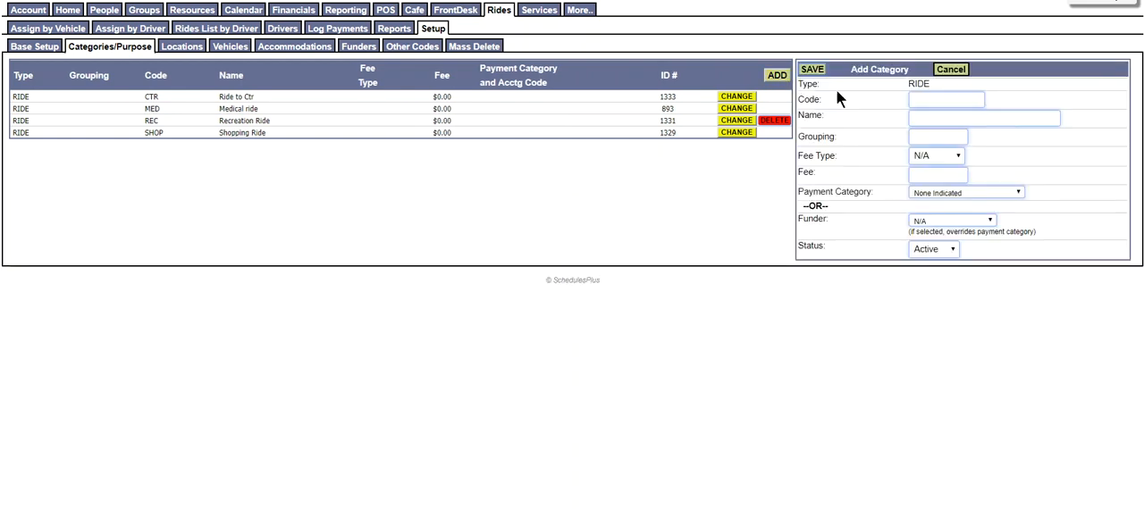
click(928, 99)
text(OTHER)
key(Tab)
text(Other)
key(Return)
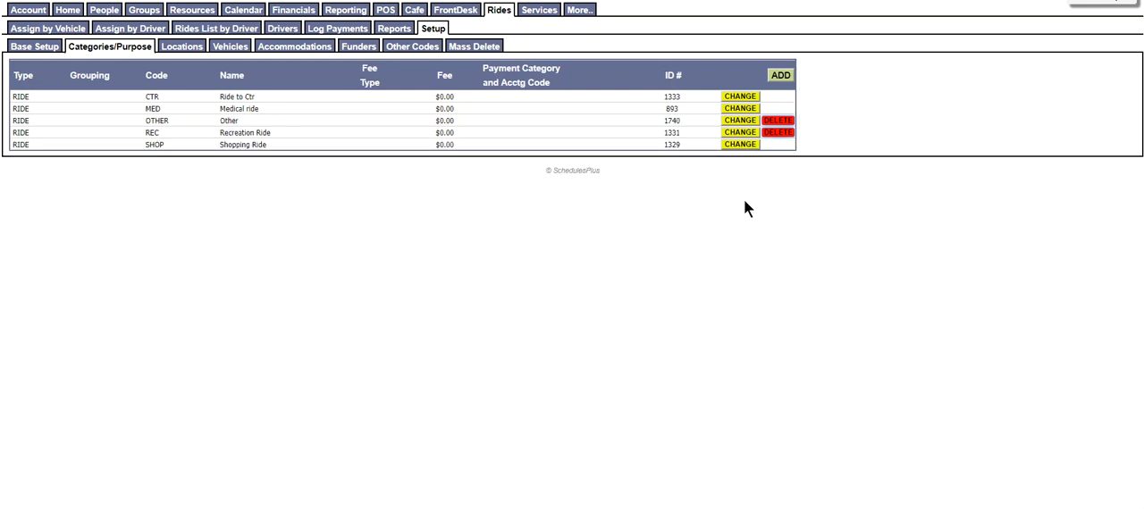
Add a vehicle resource named Van12 with type VEHICLES and capacity 12, and save it
click(235, 49)
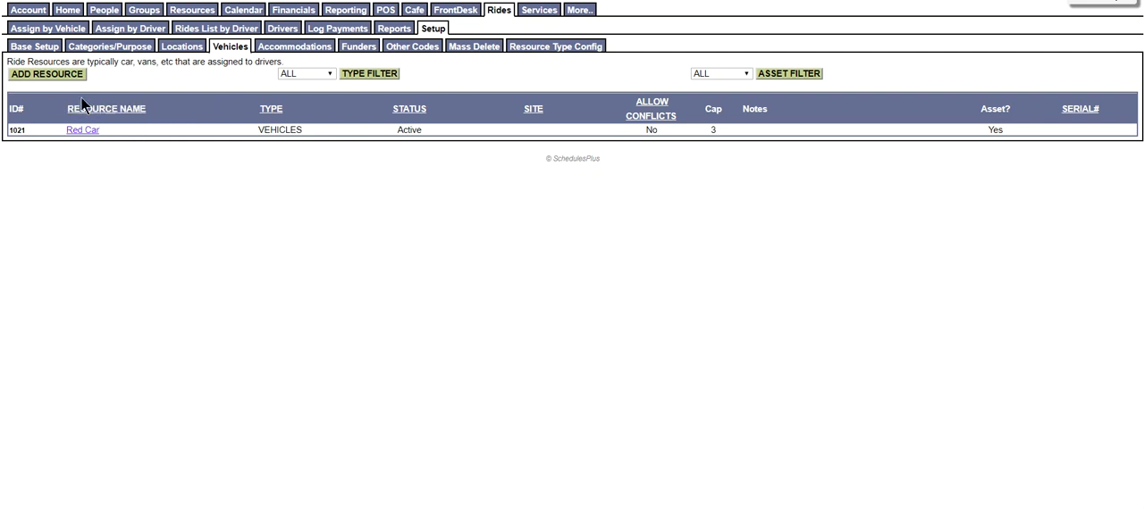
click(59, 78)
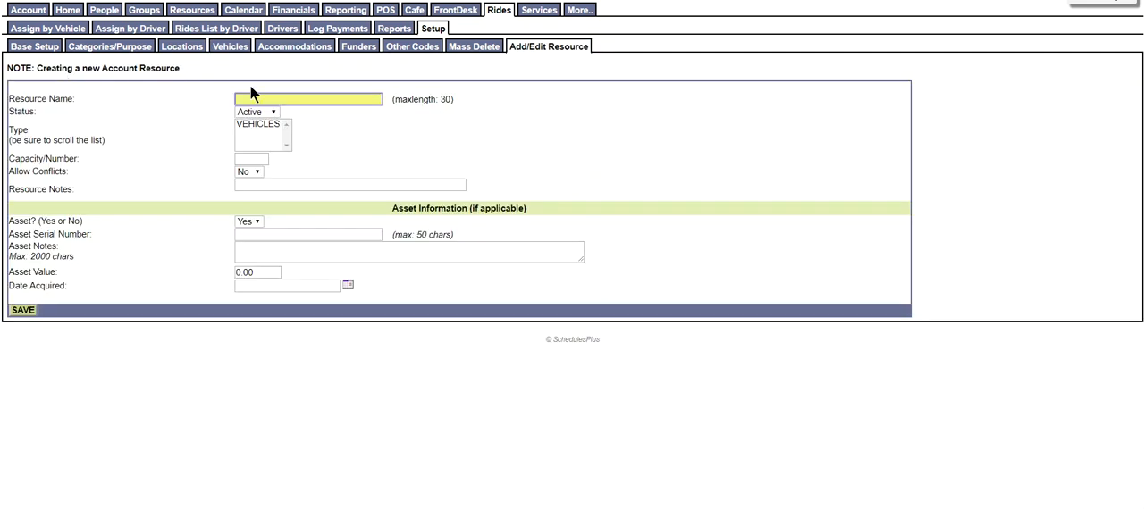
text(Van12)
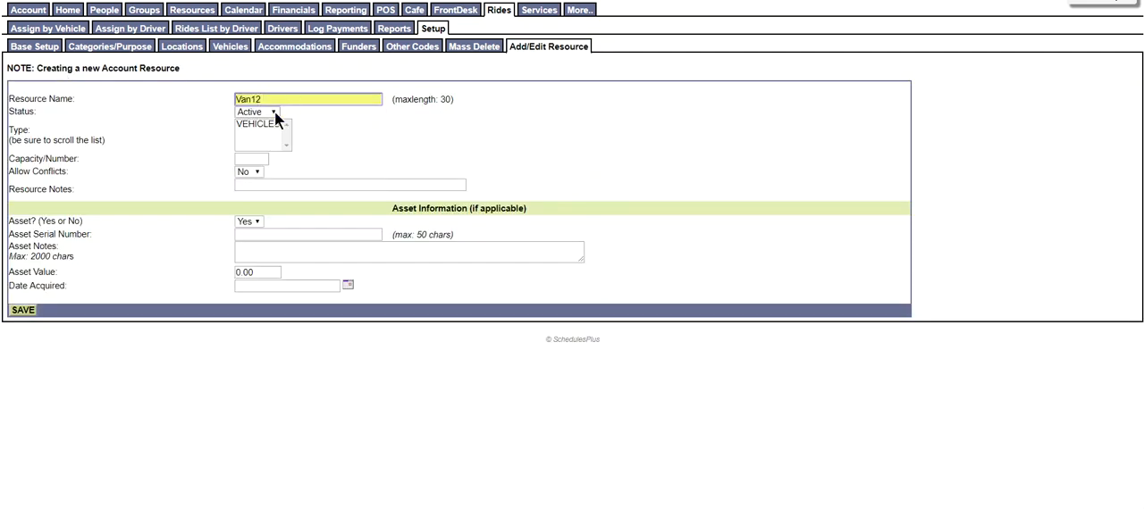
click(265, 123)
click(253, 158)
text(12)
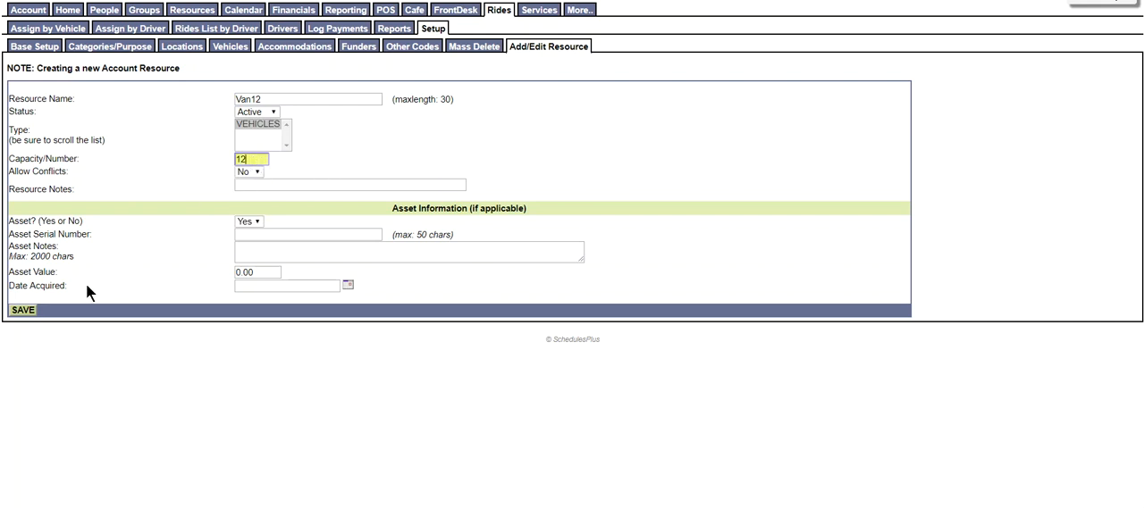
click(19, 311)
Add a second van as a resource of type VEHICLES with a capacity of 8, and save it
click(68, 77)
text(Van)
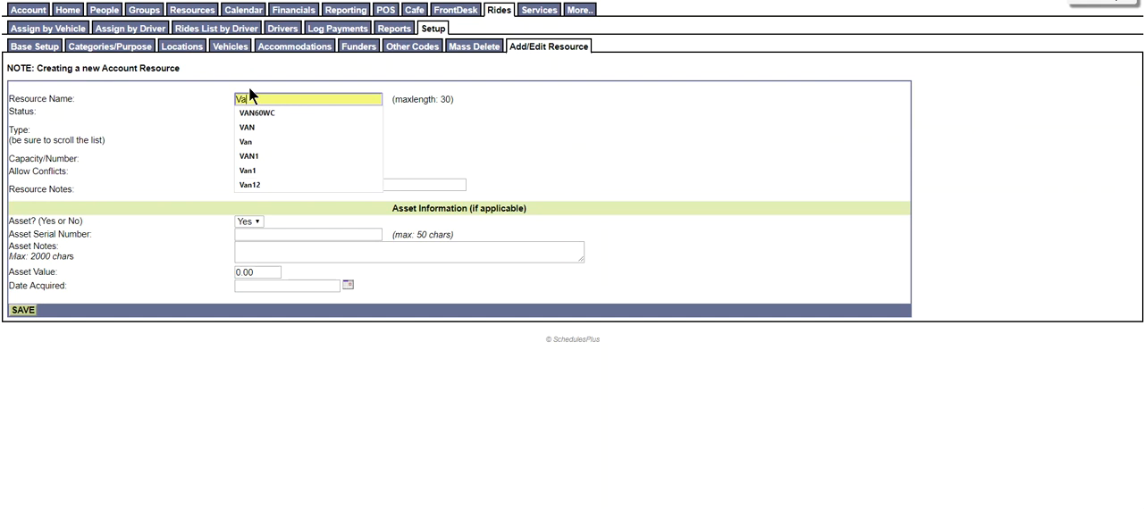
key(BackSpace)
key(BackSpace)
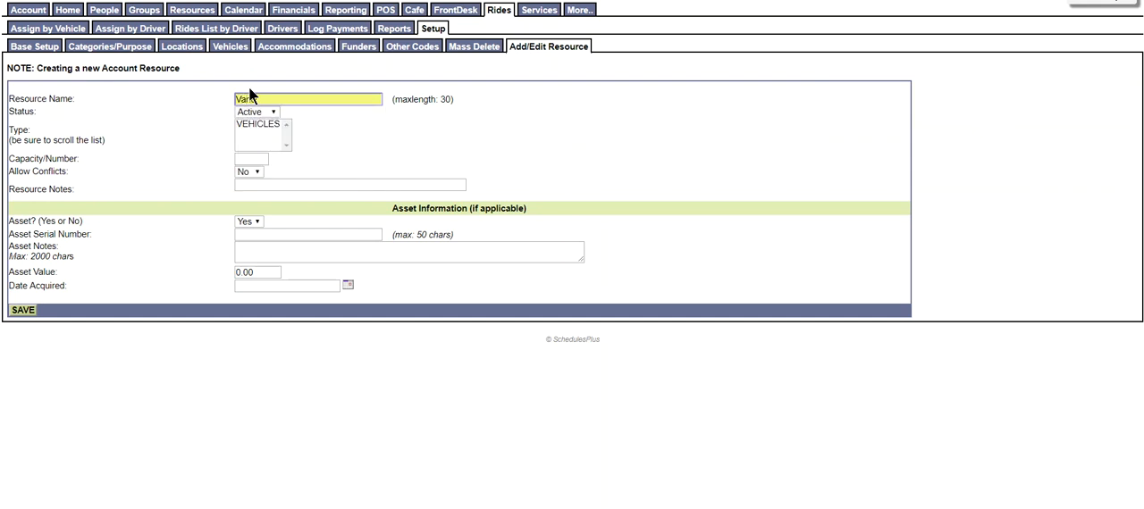
text(AN)
key(Tab)
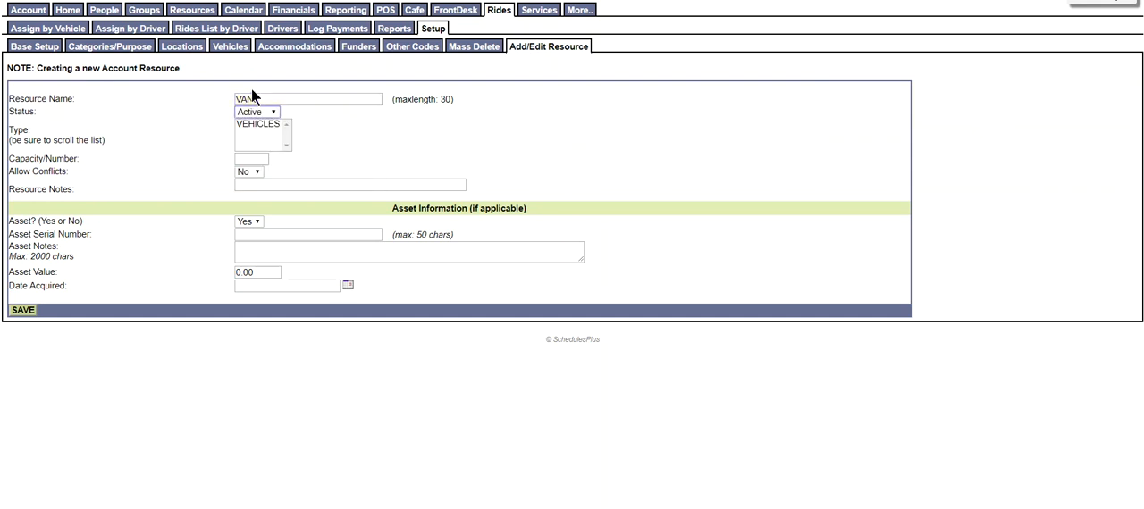
click(257, 123)
click(254, 159)
click(30, 313)
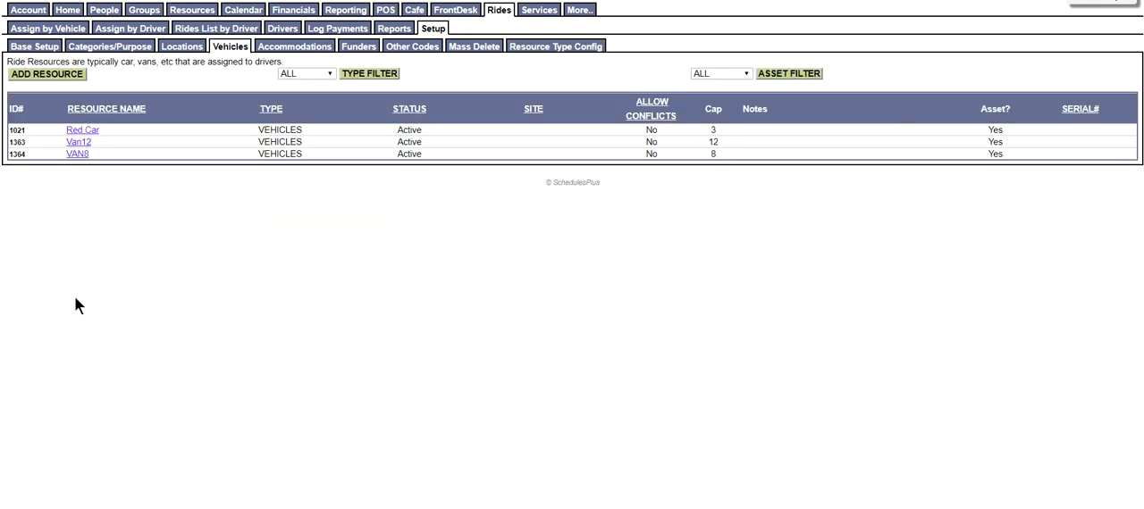
Rename the 12-passenger van resource to VAN12 and save the change
click(86, 144)
click(24, 68)
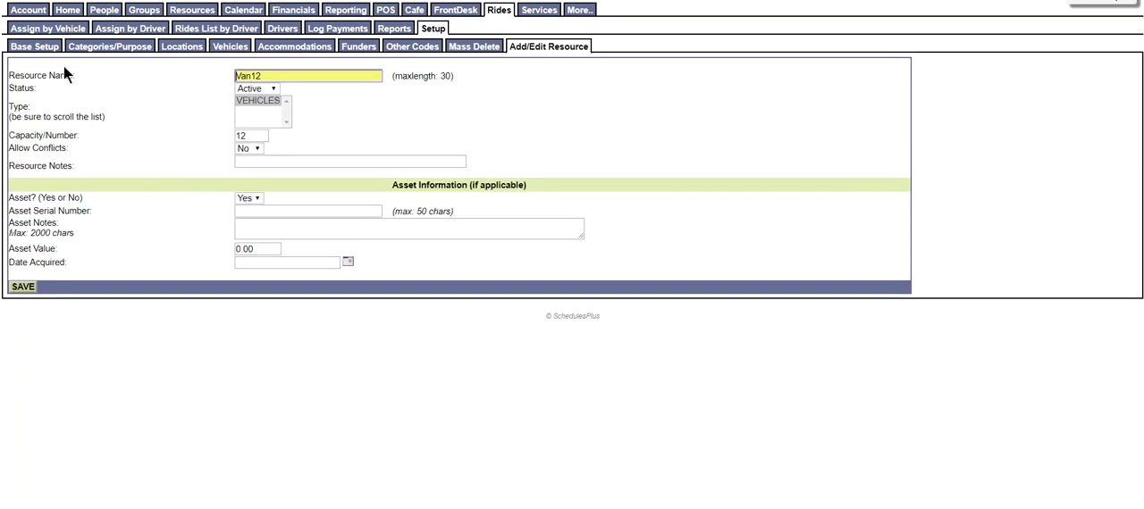
text(VAN 12)
key(Return)
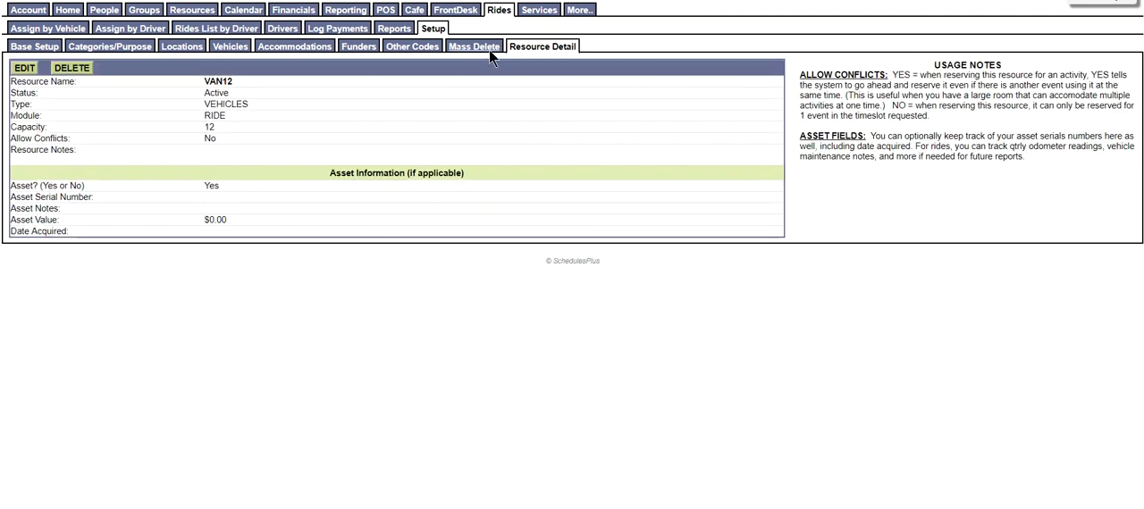
Start adding a new ride, search for the rider by partial name, and choose the first matching person for one ride
click(433, 29)
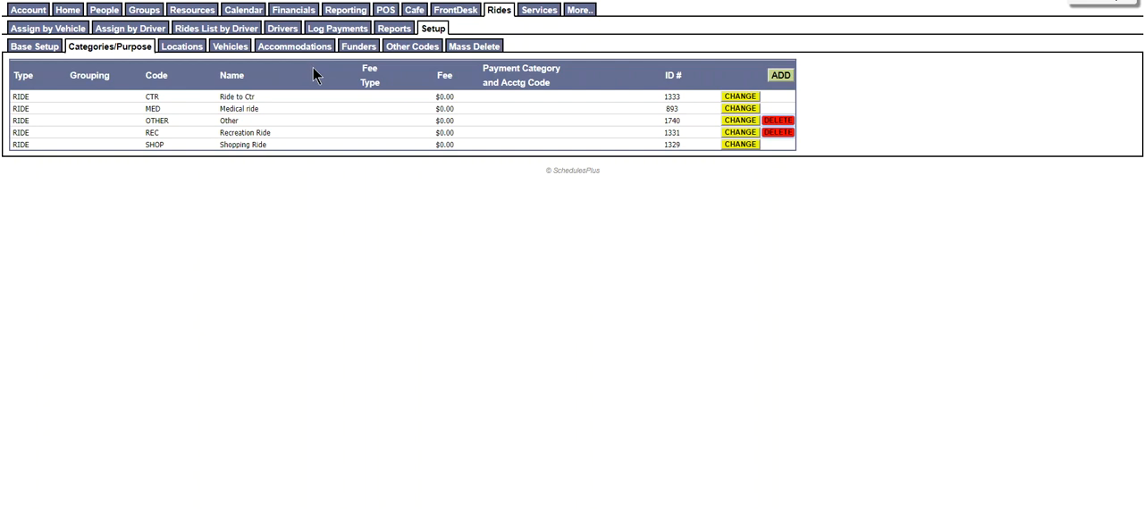
click(498, 11)
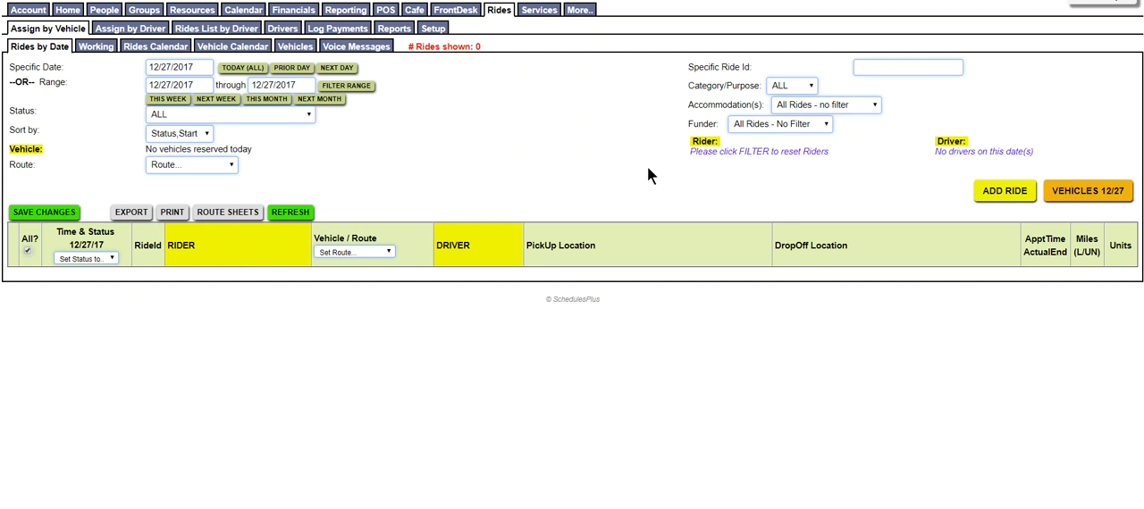
click(1004, 191)
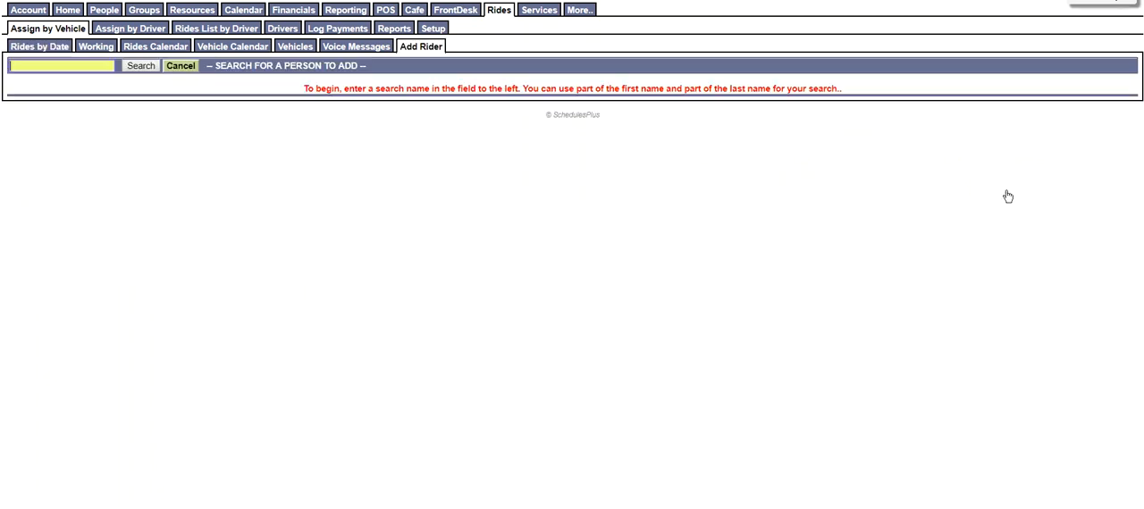
text(mary)
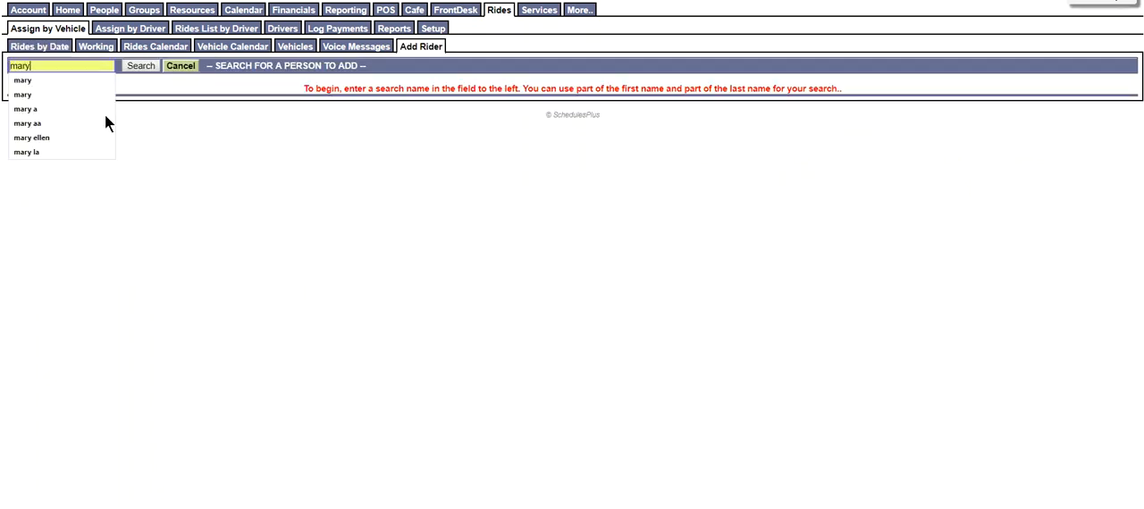
text( a)
key(Return)
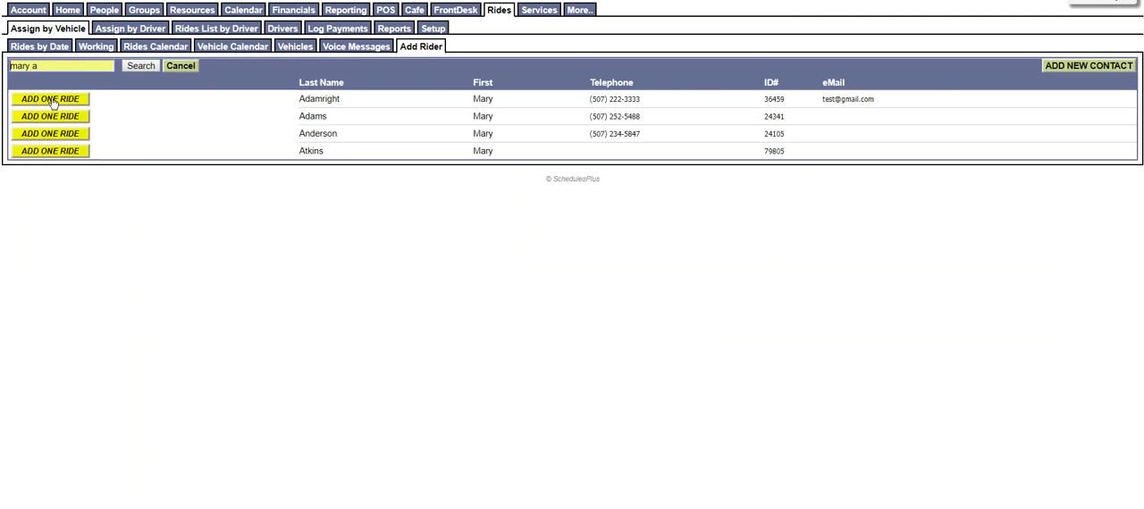
click(64, 99)
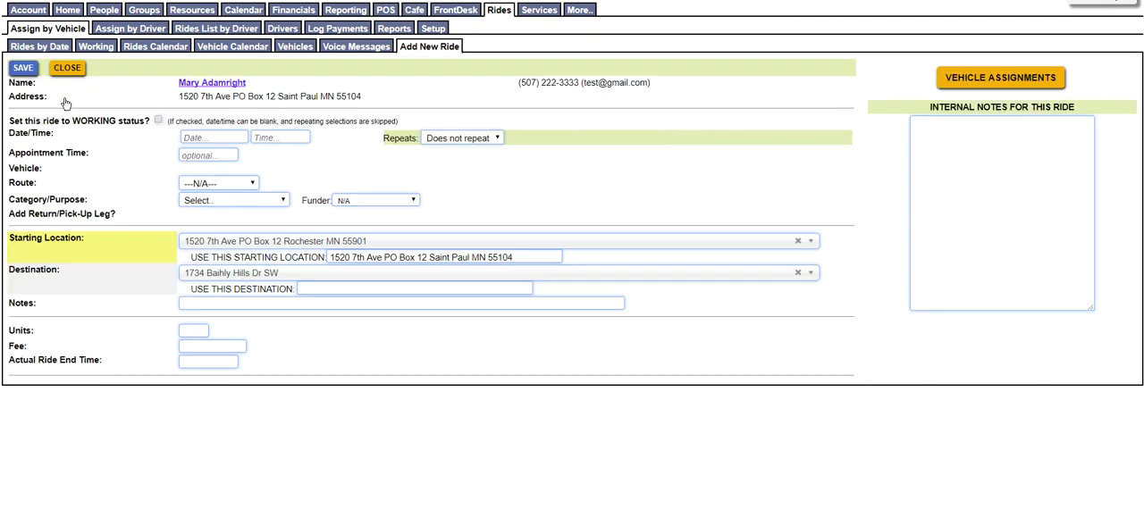
Set the ride's date to 12/28/2017, its time to 11:00 am and its appointment time to 11:30am
click(224, 138)
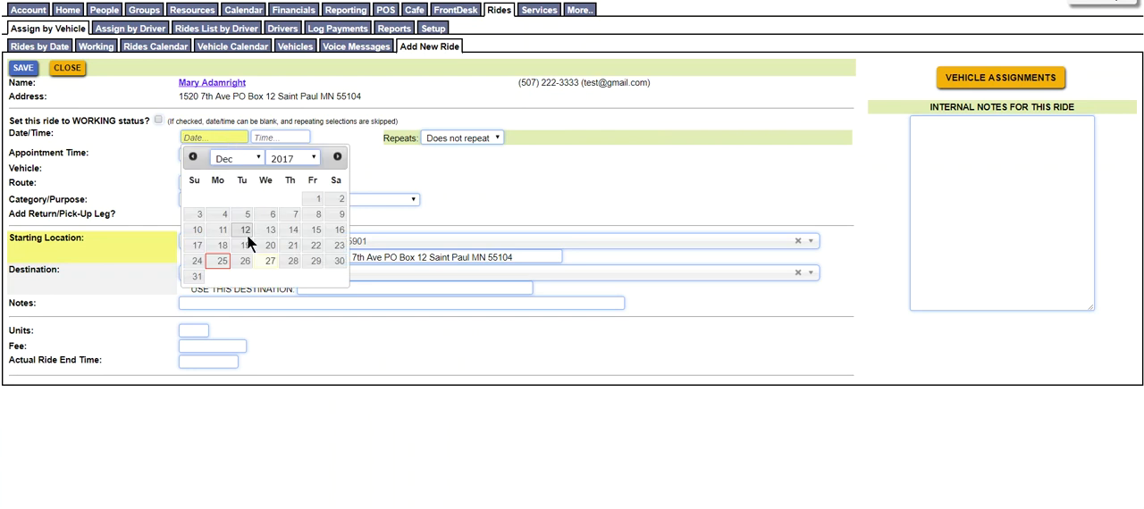
click(288, 259)
click(270, 137)
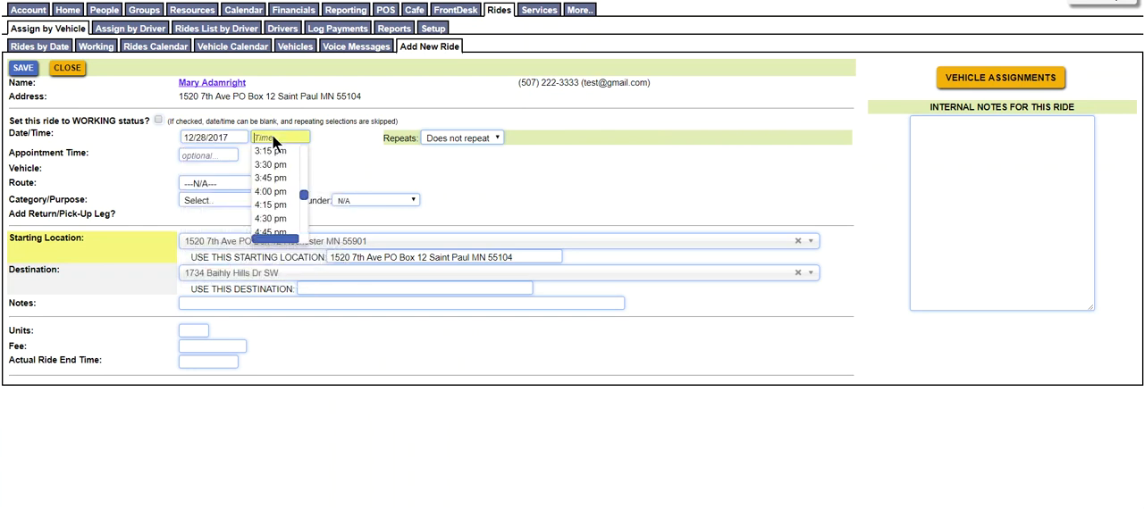
drag(305, 192, 304, 162)
click(279, 158)
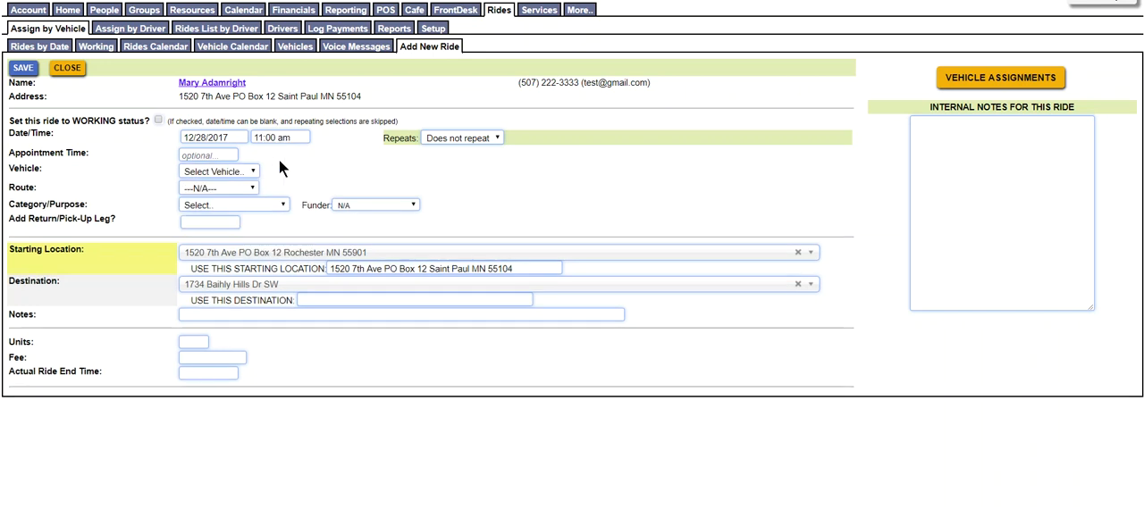
click(218, 156)
click(339, 166)
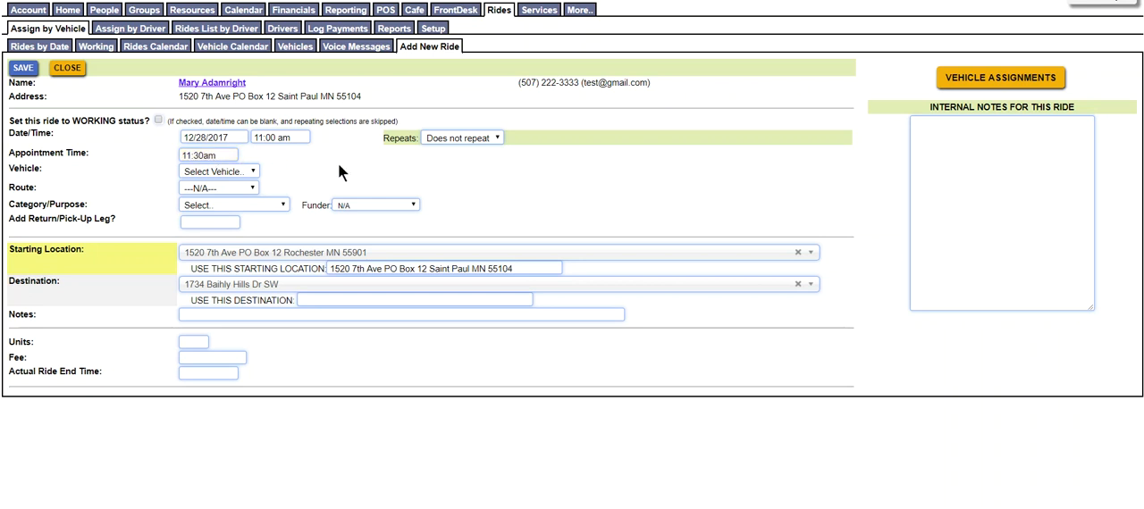
Set the ride to repeat every week on Thursday until 01/31/2018
click(494, 139)
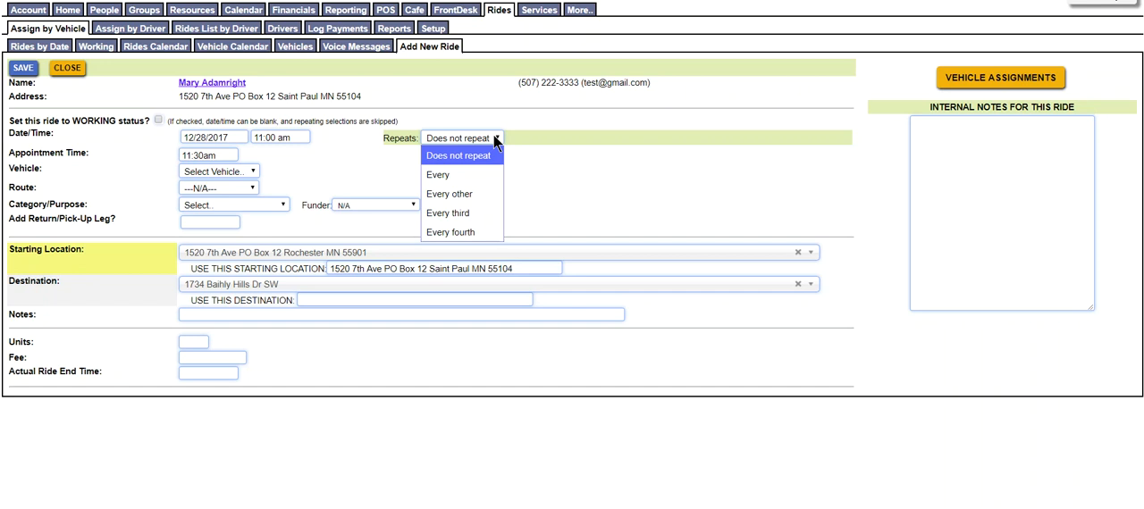
click(452, 173)
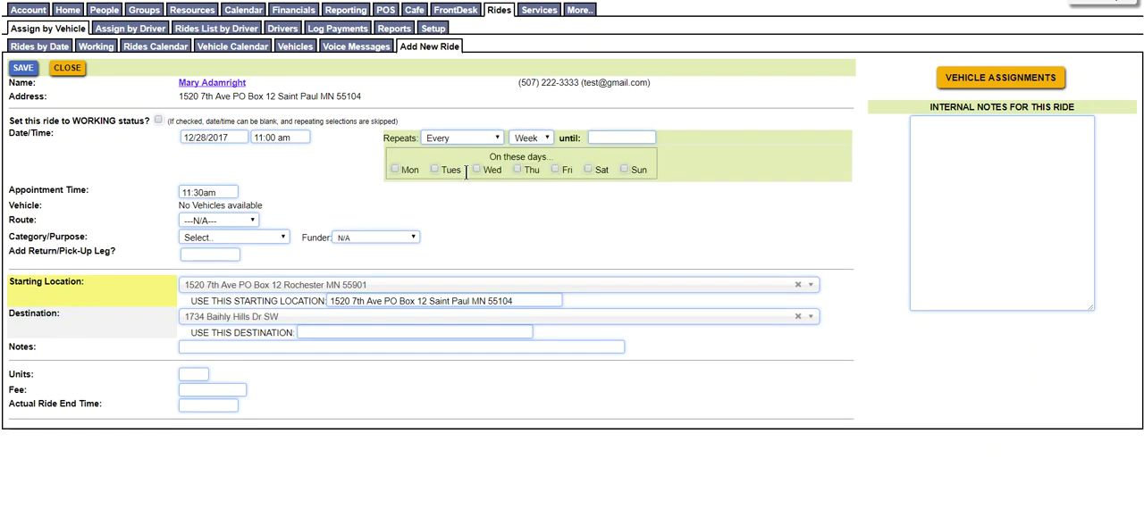
click(614, 139)
click(745, 158)
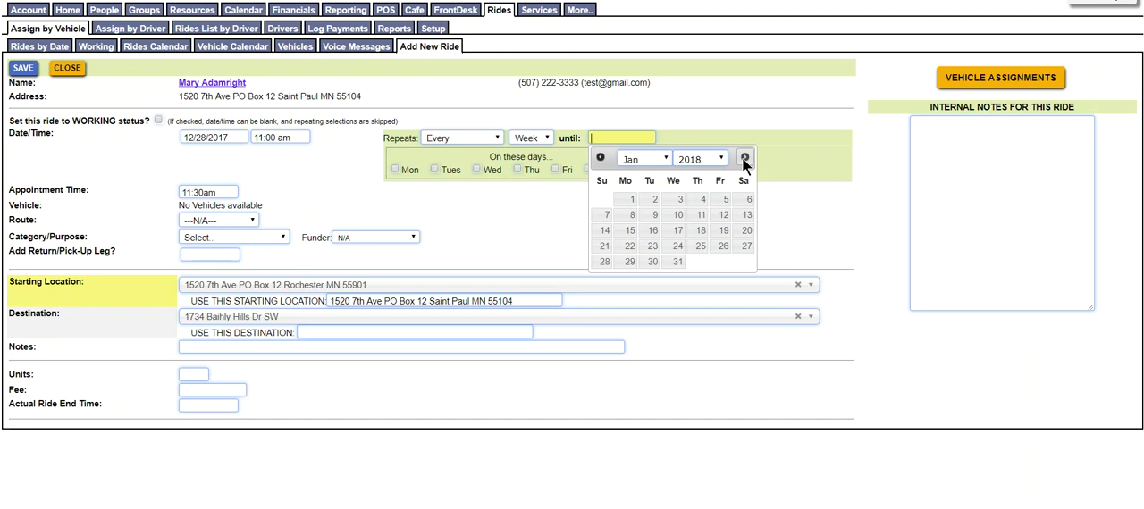
click(677, 261)
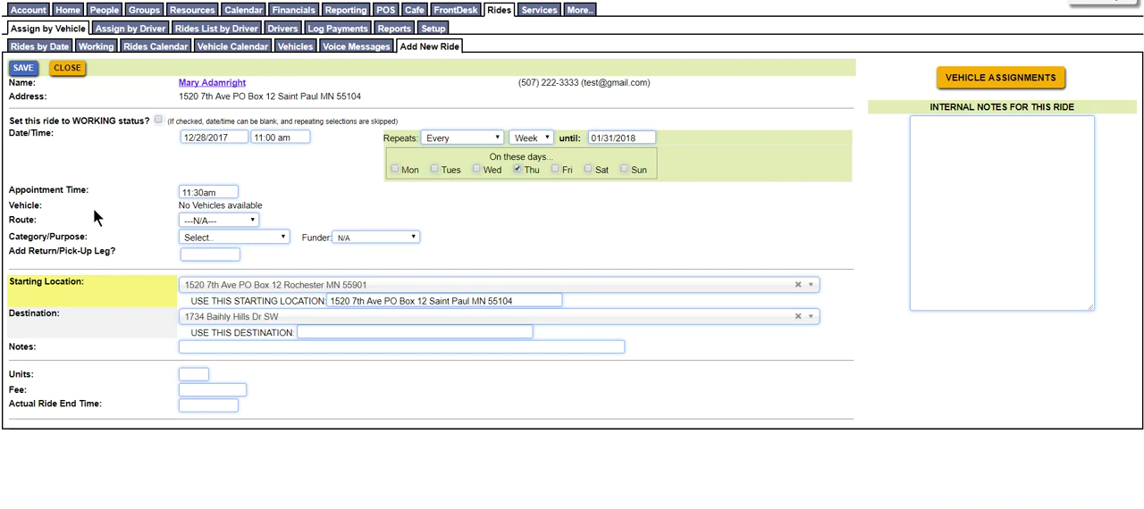
Look through the route options without assigning one and set the ride's category to MED - Medical ride
click(250, 219)
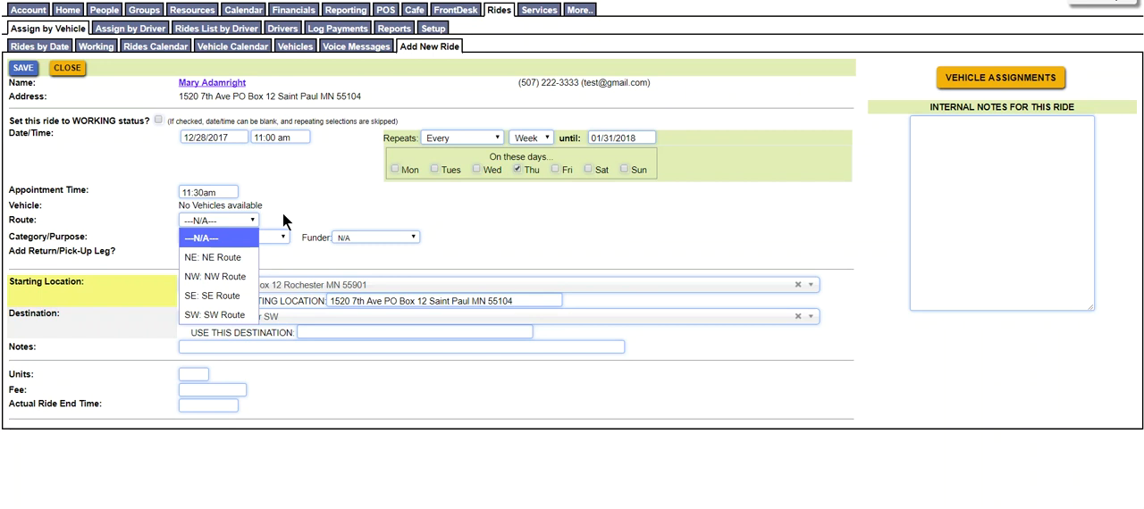
click(283, 215)
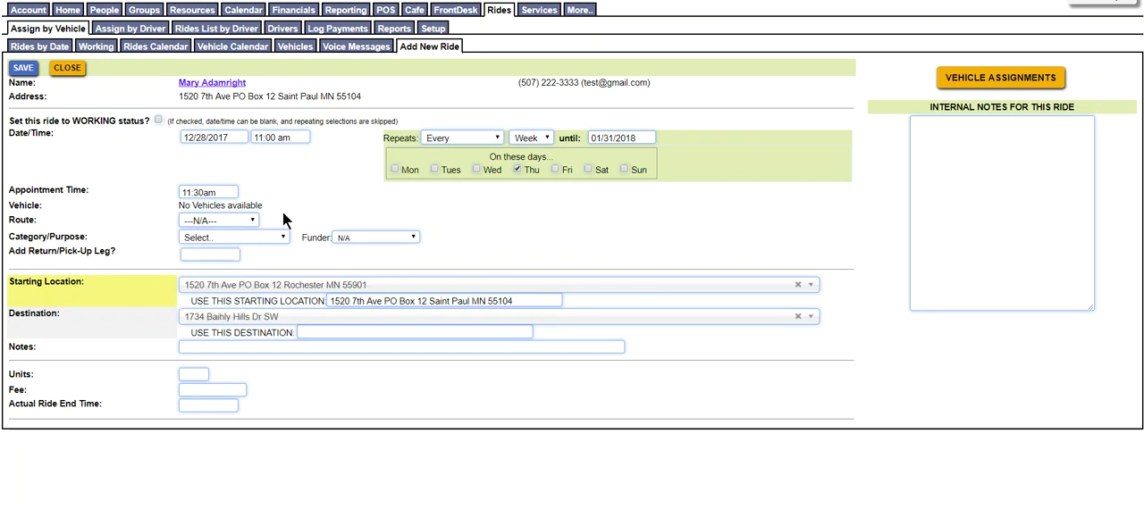
click(283, 237)
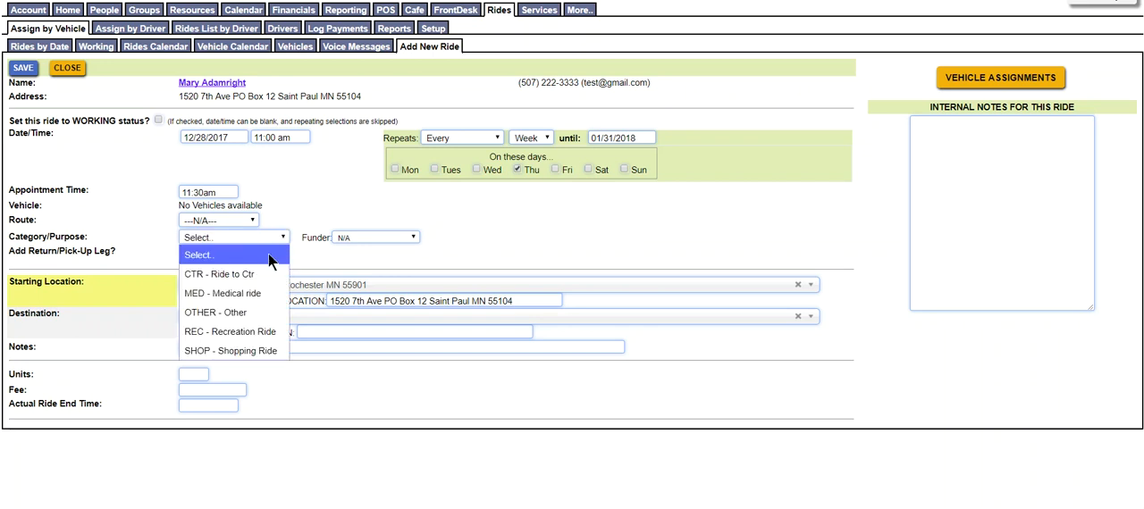
click(249, 294)
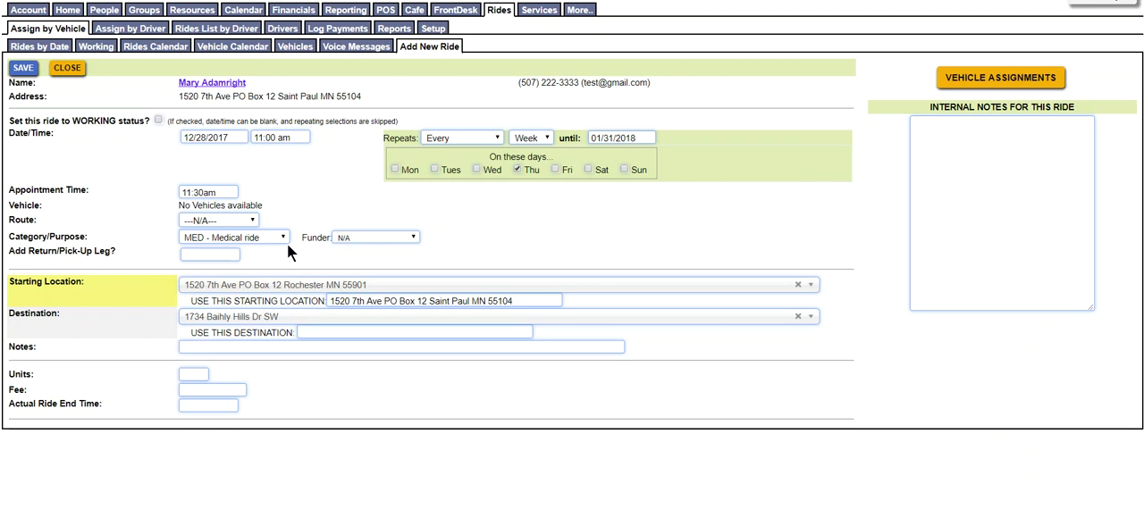
Add a return/pick-up leg to the ride at 12:30 pm
click(230, 254)
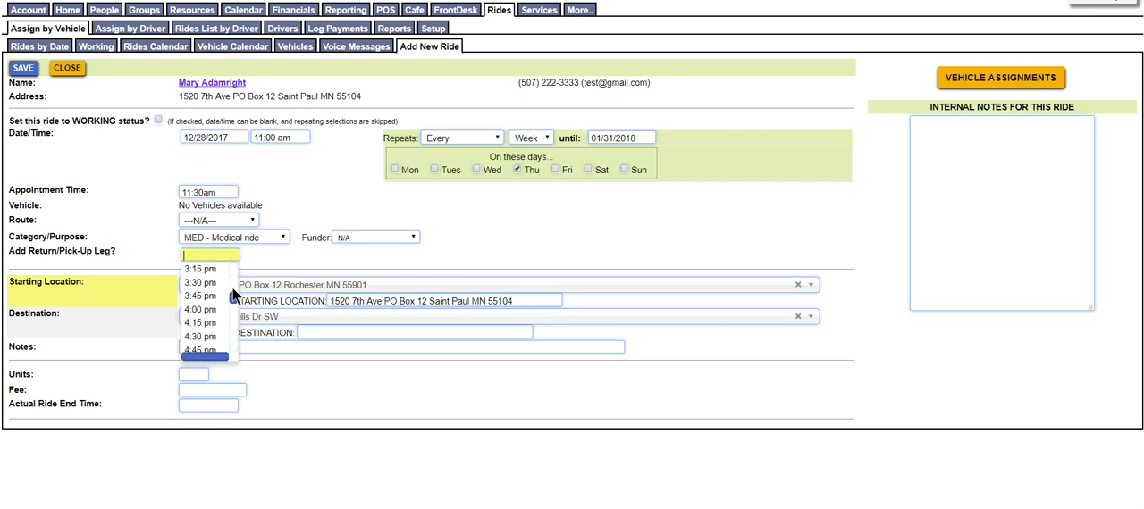
scroll(233, 270, up, 2)
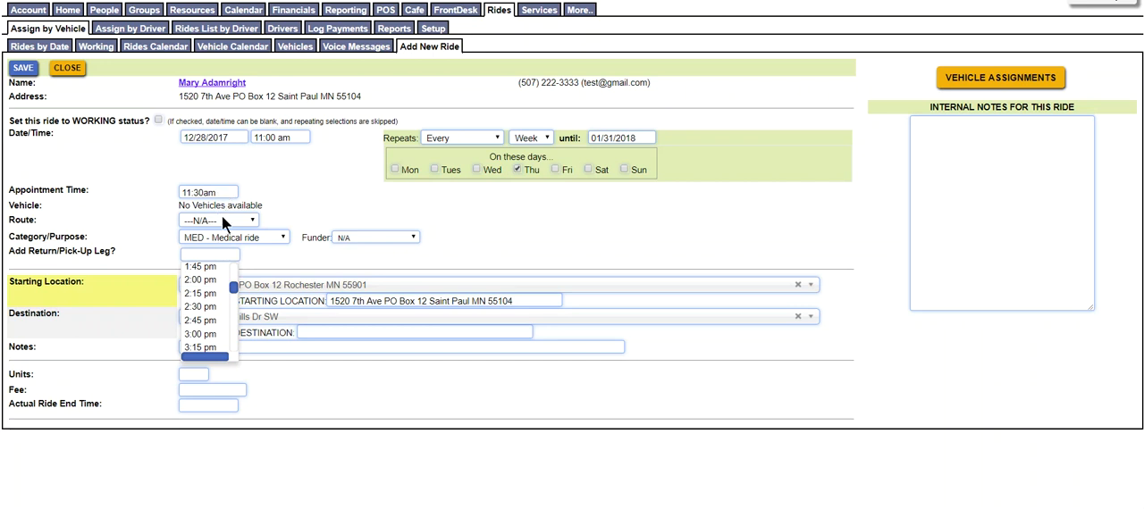
scroll(231, 322, down, 2)
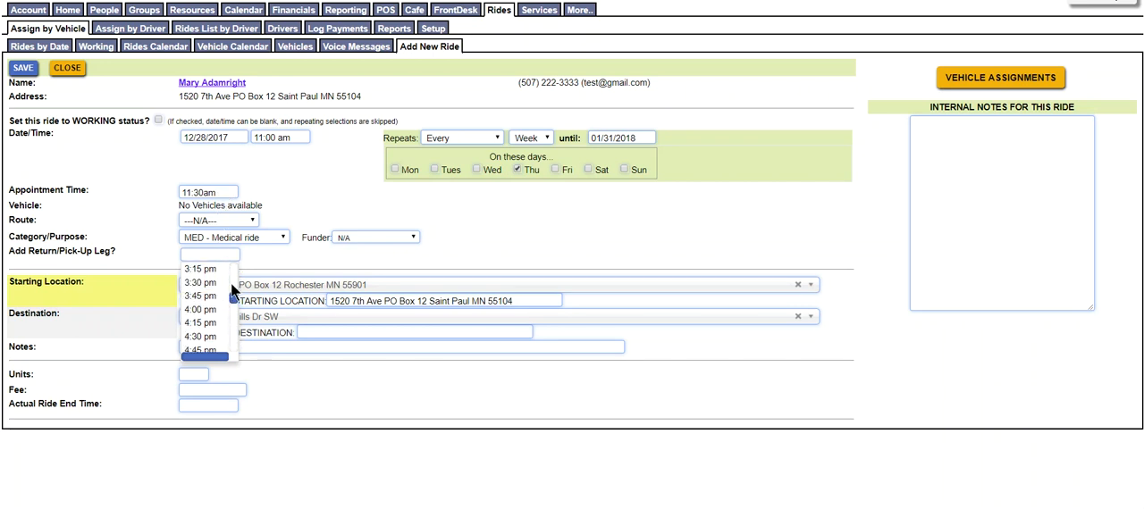
scroll(233, 274, up, 4)
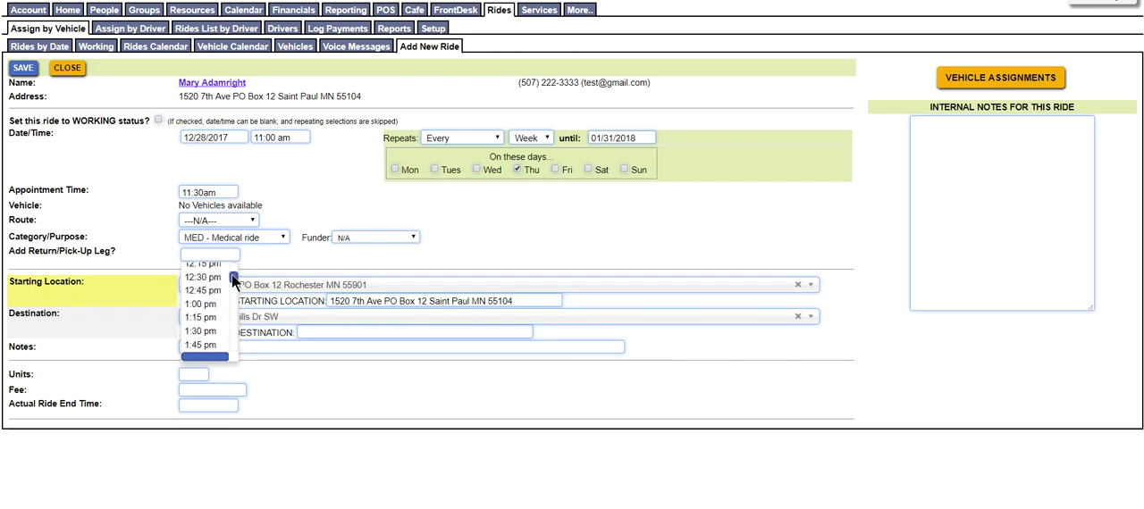
click(219, 277)
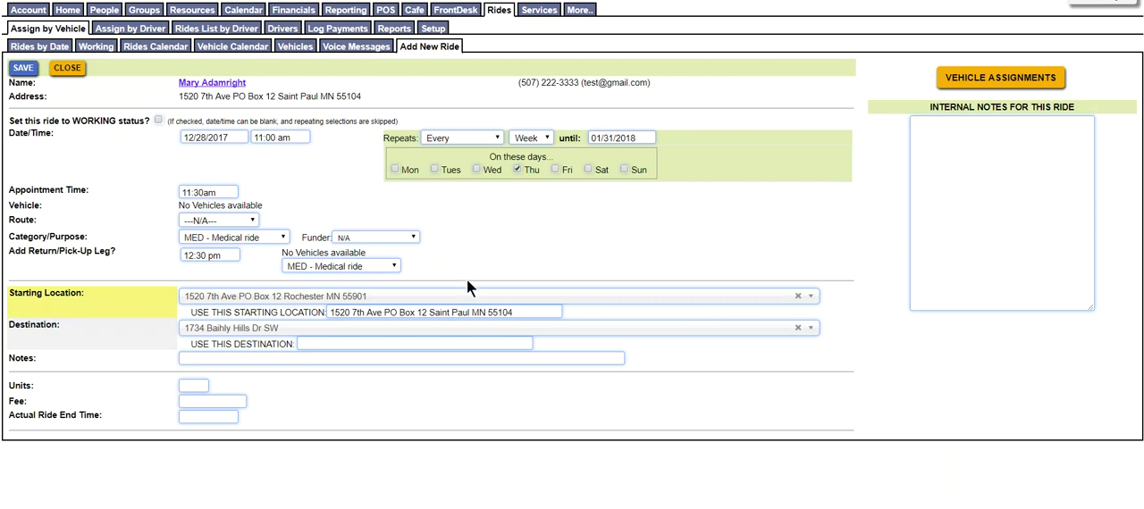
Search the starting locations for 121 and close the list without choosing a different one
click(448, 298)
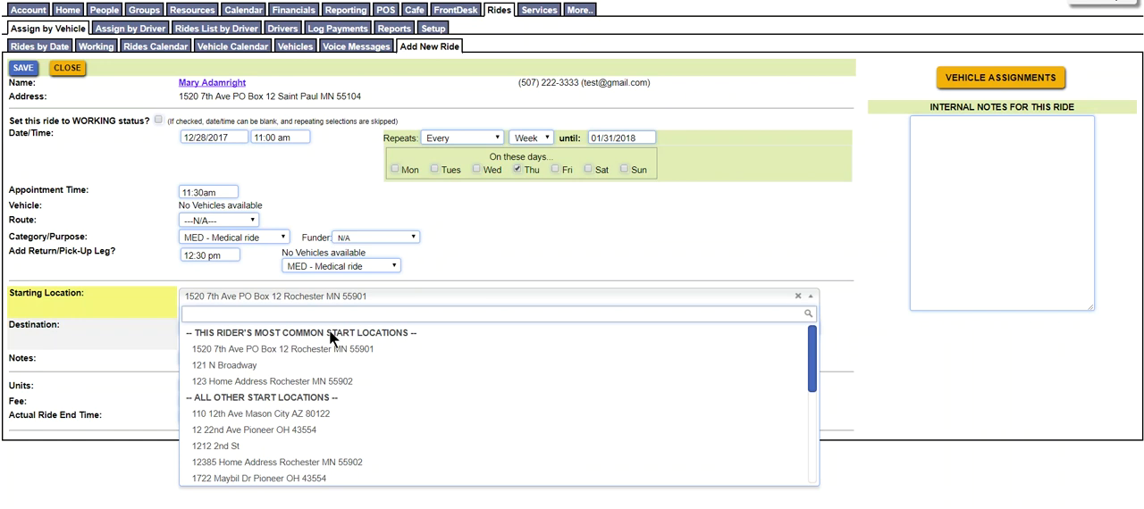
text(121)
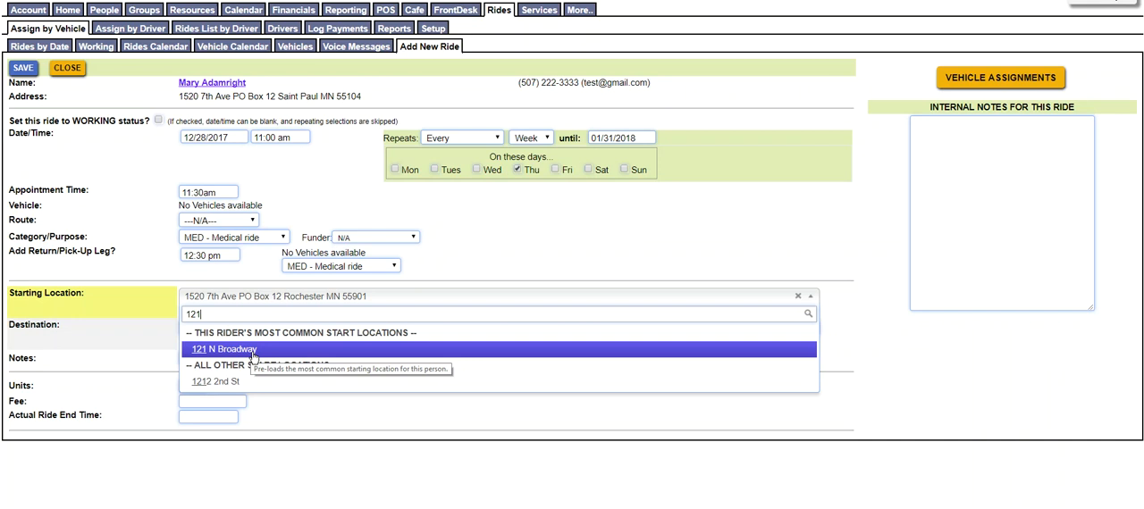
click(381, 300)
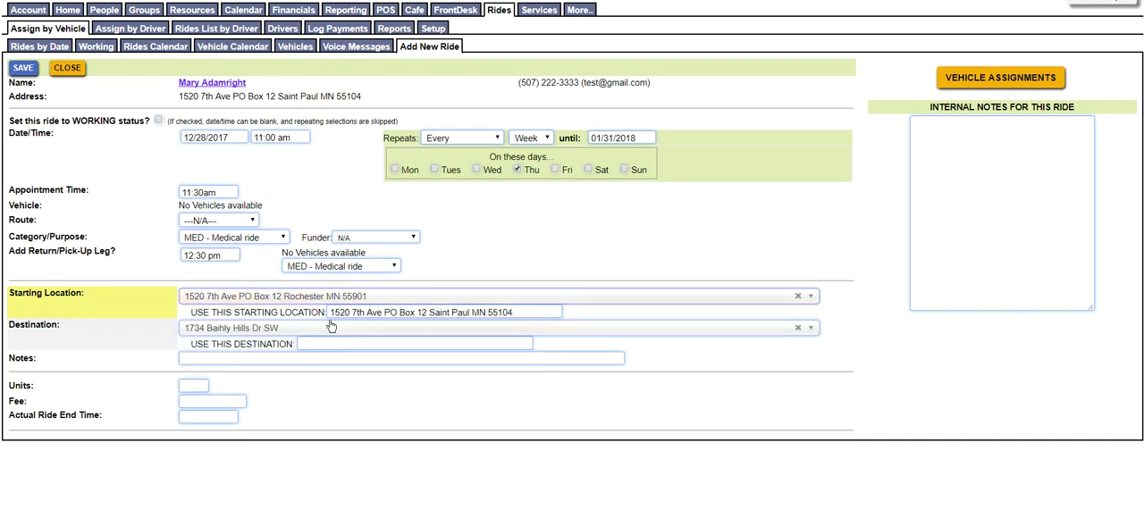
Search the destinations for the doctor at Olmsted Center, clear that search, and enter the same doctor and Olmsted Center as the custom destination
click(300, 331)
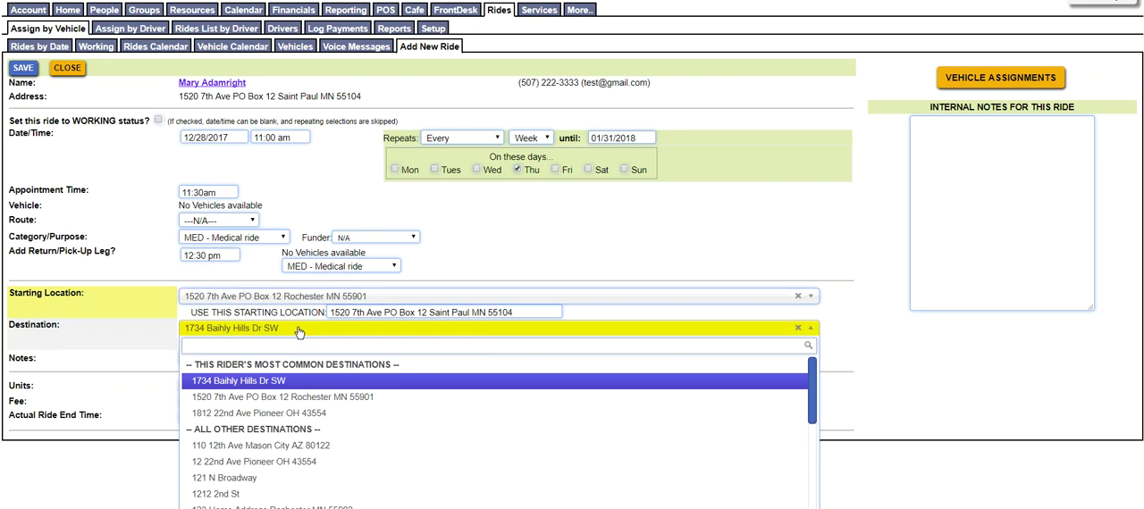
text(Dr Jones)
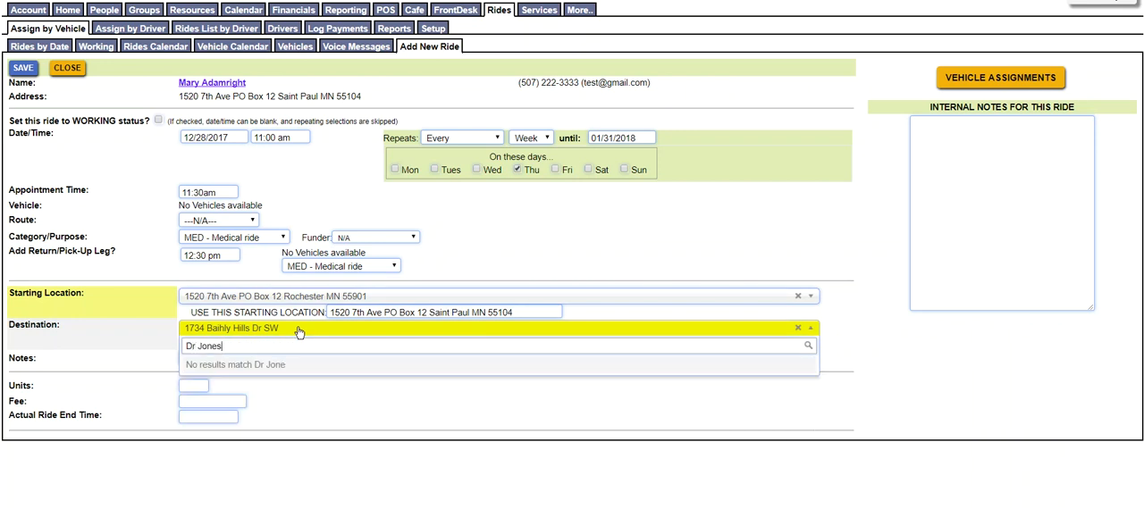
text(, Olmsted Center)
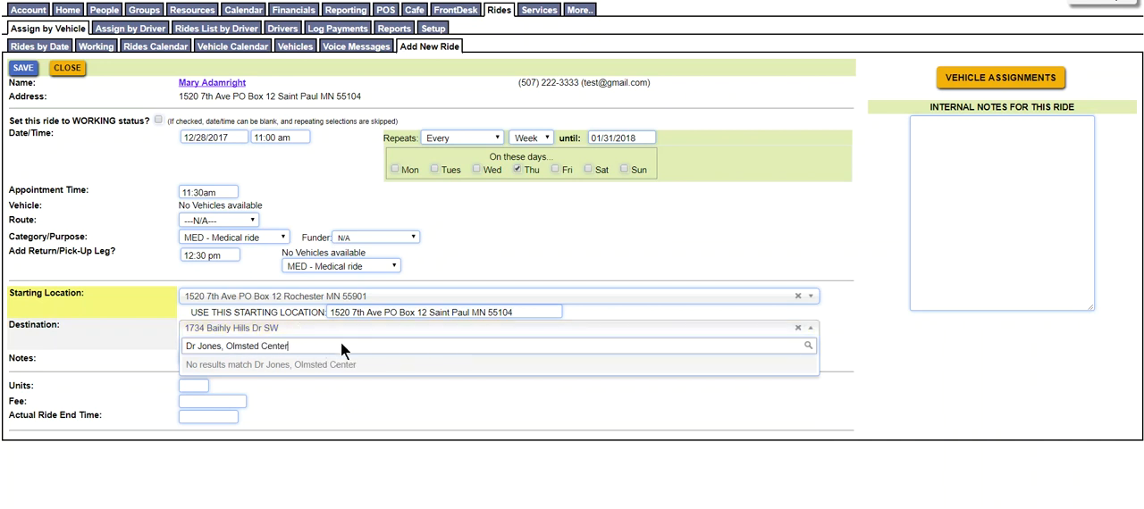
drag(292, 345, 165, 339)
key(ctrl+c)
key(BackSpace)
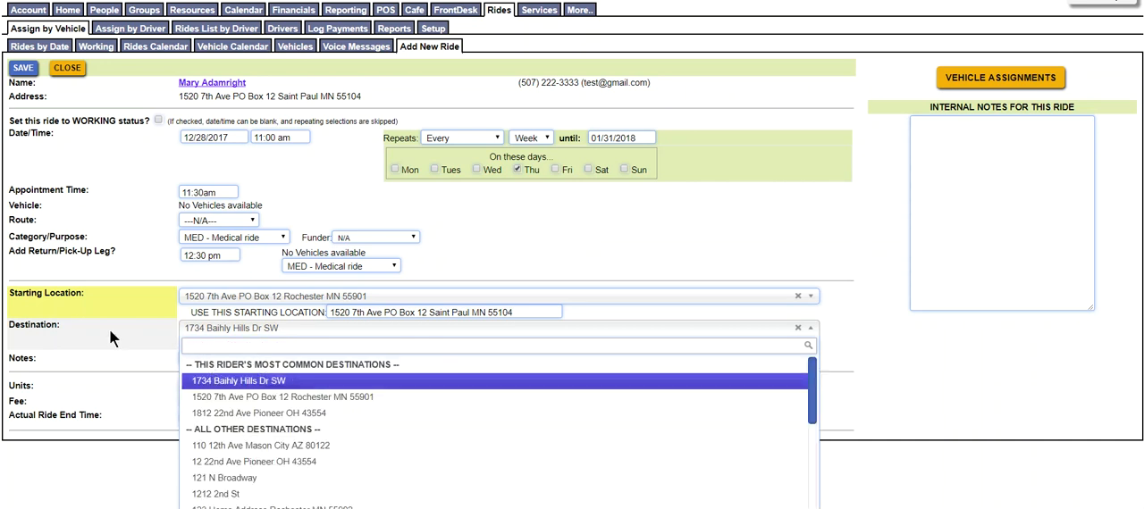
key(Return)
click(366, 342)
key(ctrl+v)
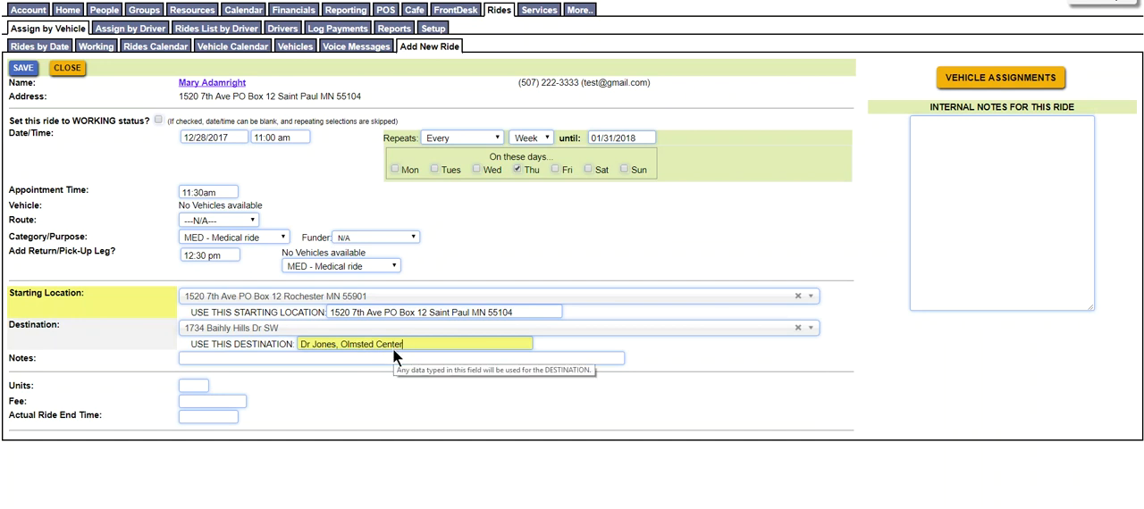
Add the note "Pick up at side door" to the ride and save it
click(222, 359)
text(Pick up)
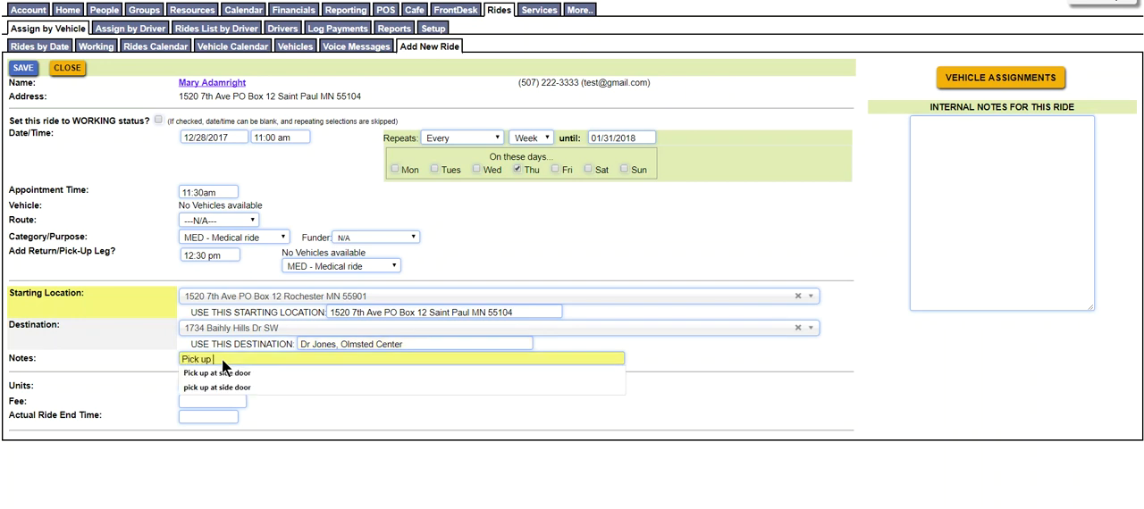
click(224, 373)
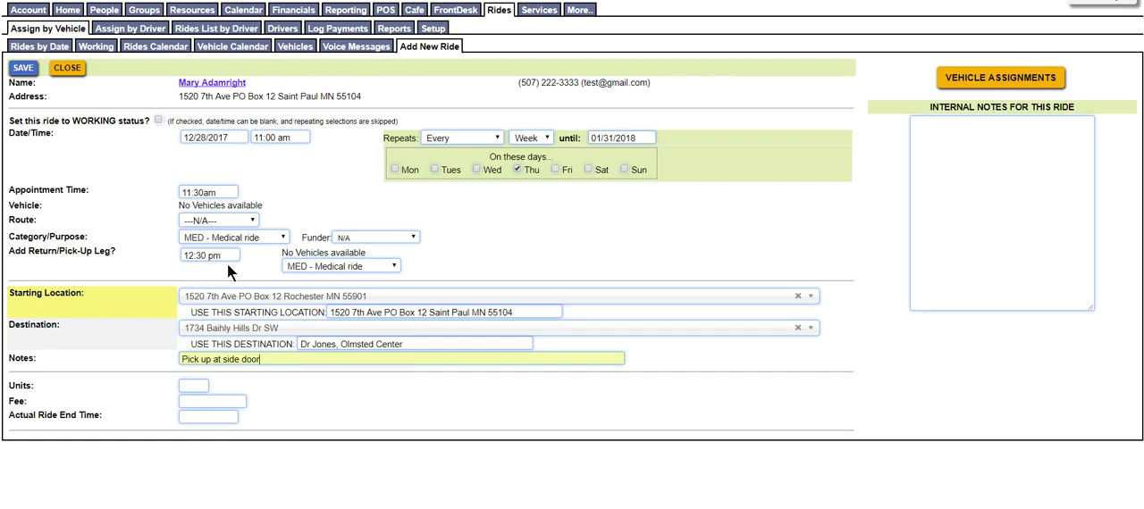
click(23, 68)
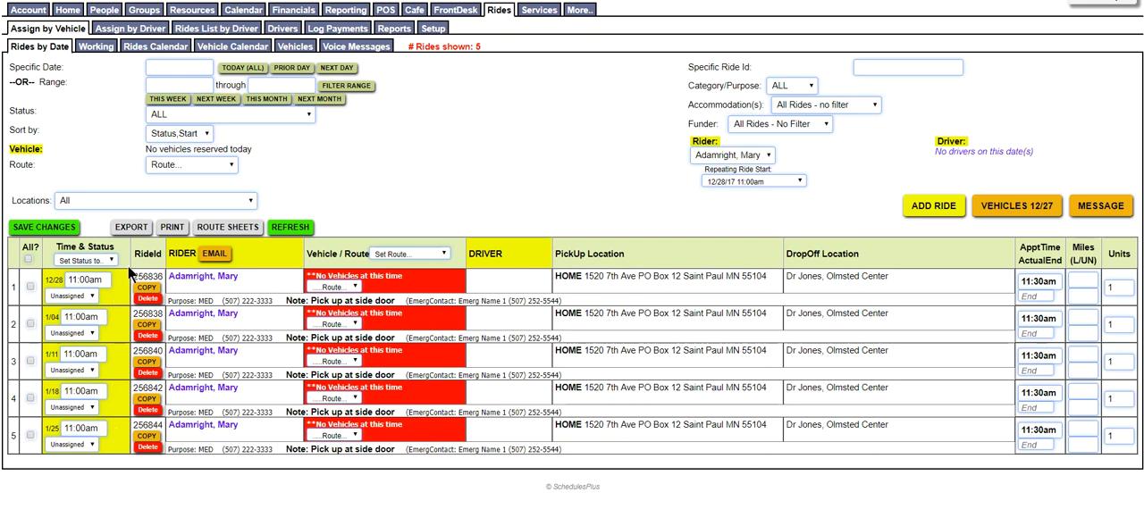
Reset the repeating ride start filter to N/A and review all of the rider's outbound and return rides
click(784, 180)
click(774, 194)
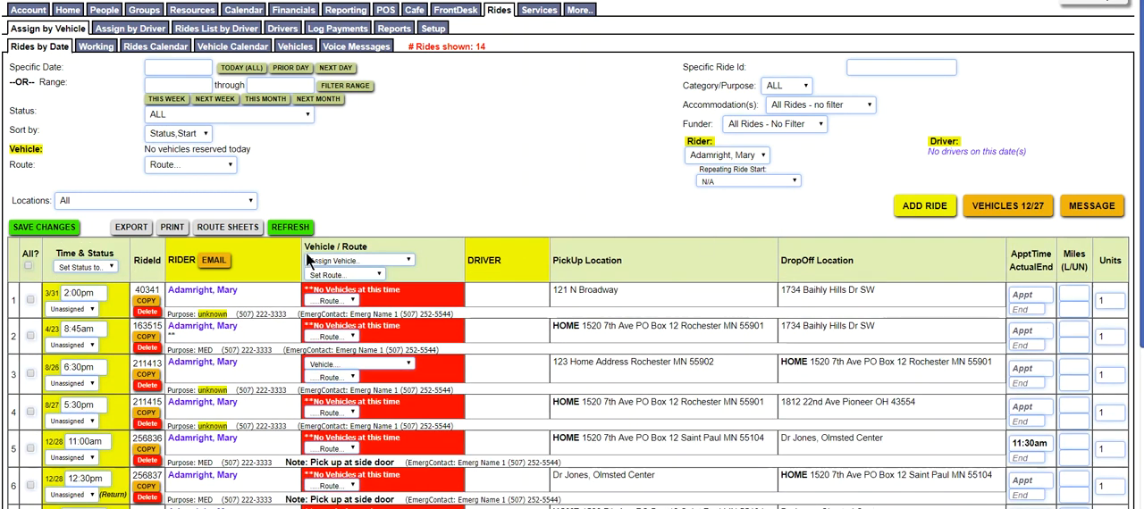
scroll(572, 255, down, 3)
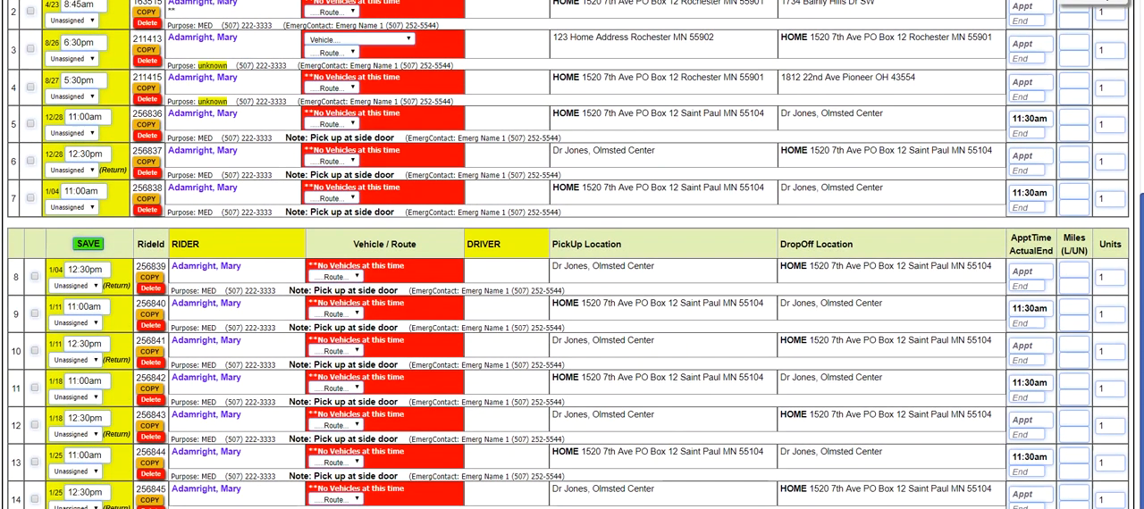
scroll(902, 197, up, 3)
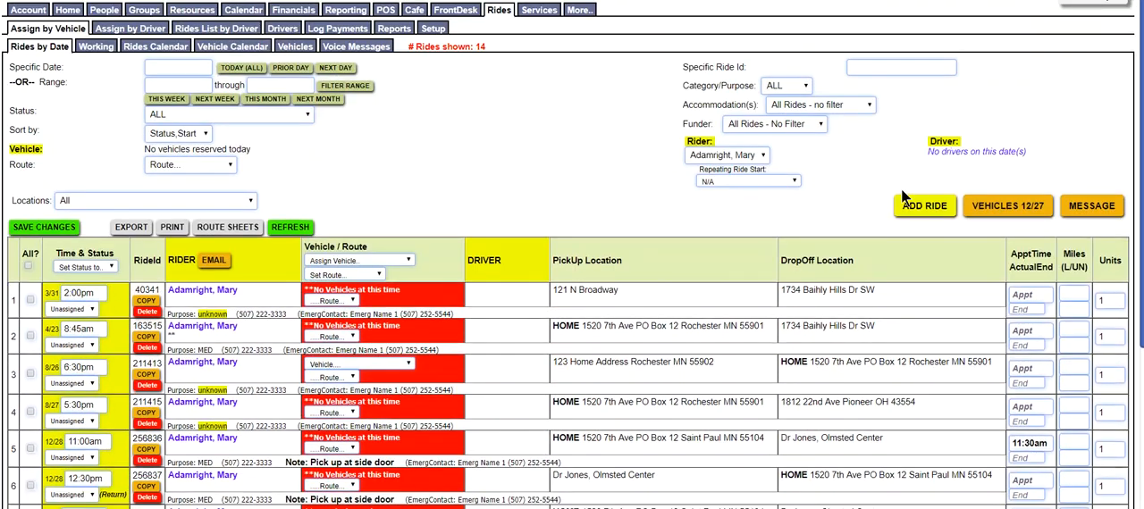
Filter the rides to the repeating return series starting 12/28/17 12:30pm, and switch the list to next month's rides
click(777, 180)
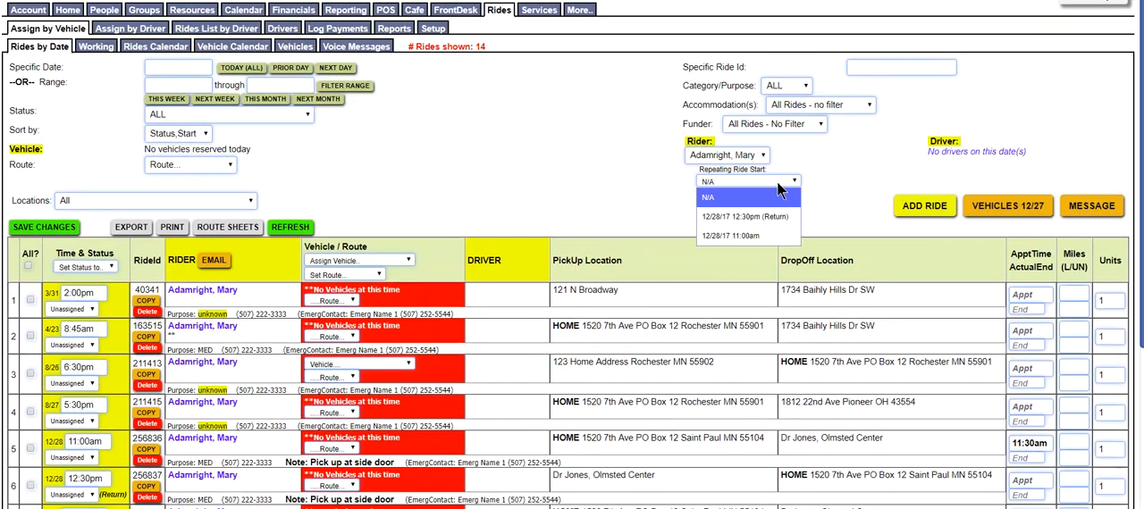
click(752, 217)
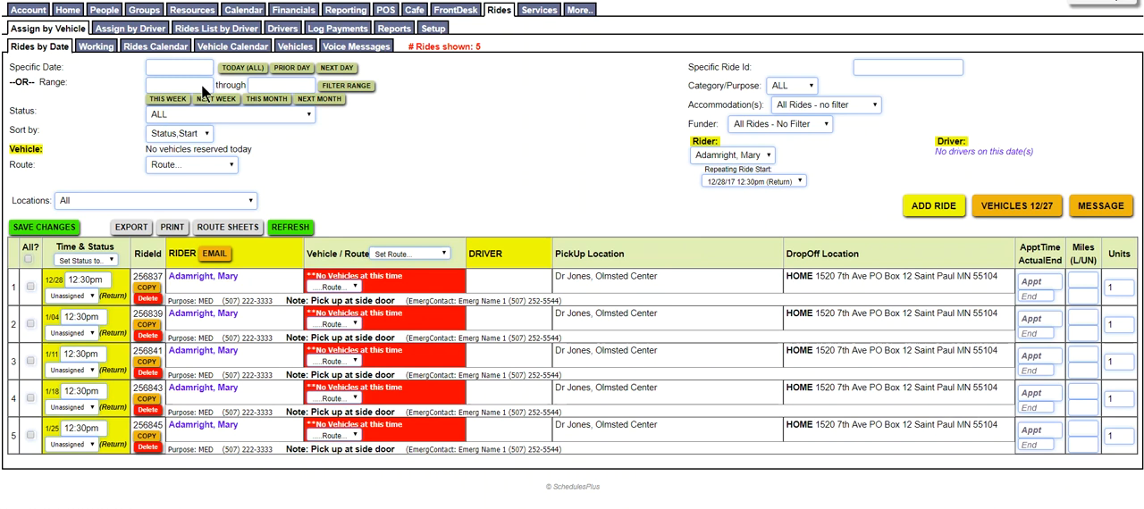
click(310, 97)
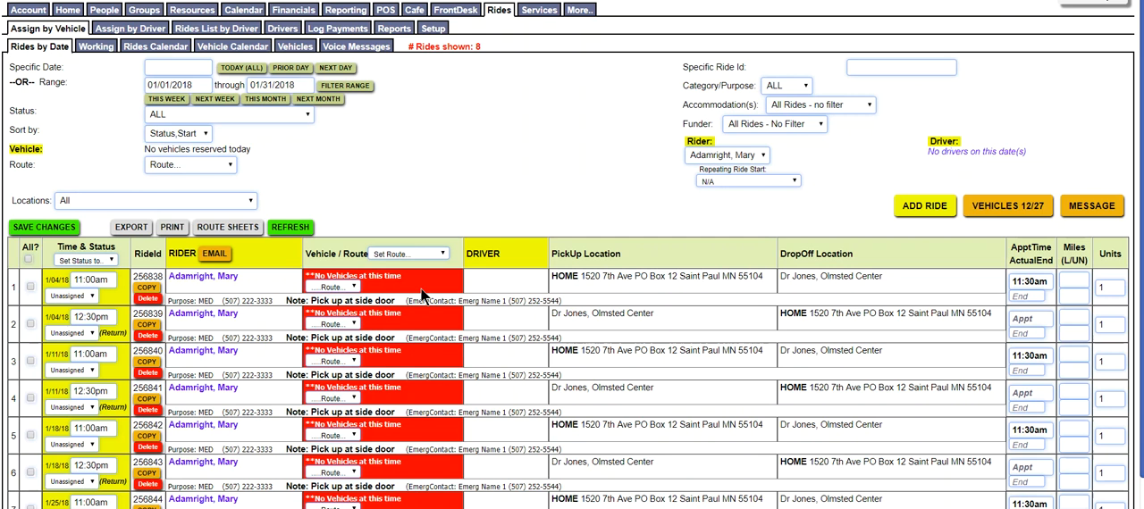
Open the vehicle assignments and start a by-month assignment for VAN12 in December 2017 with an 08:00 AM start time
click(1010, 210)
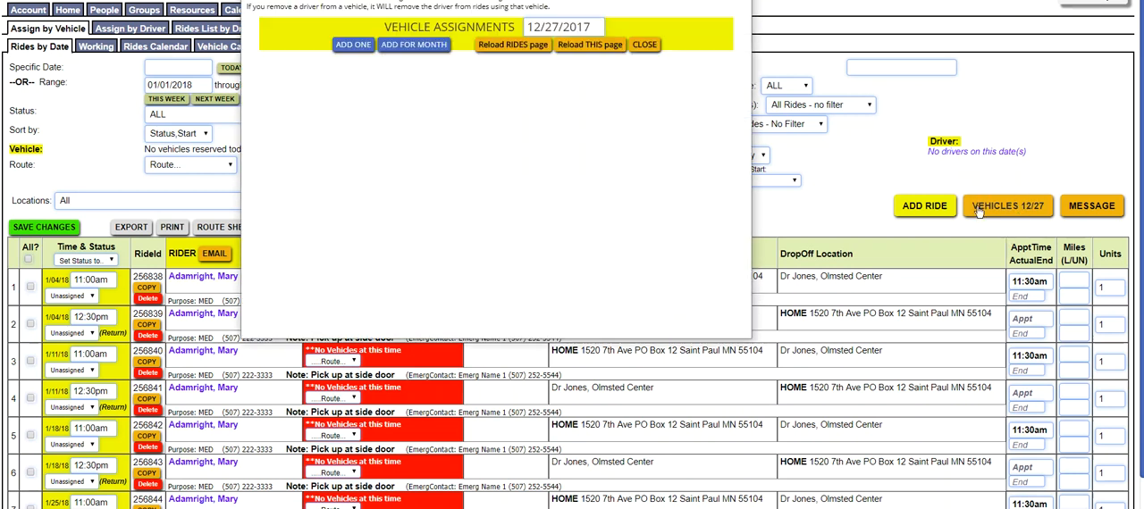
click(425, 47)
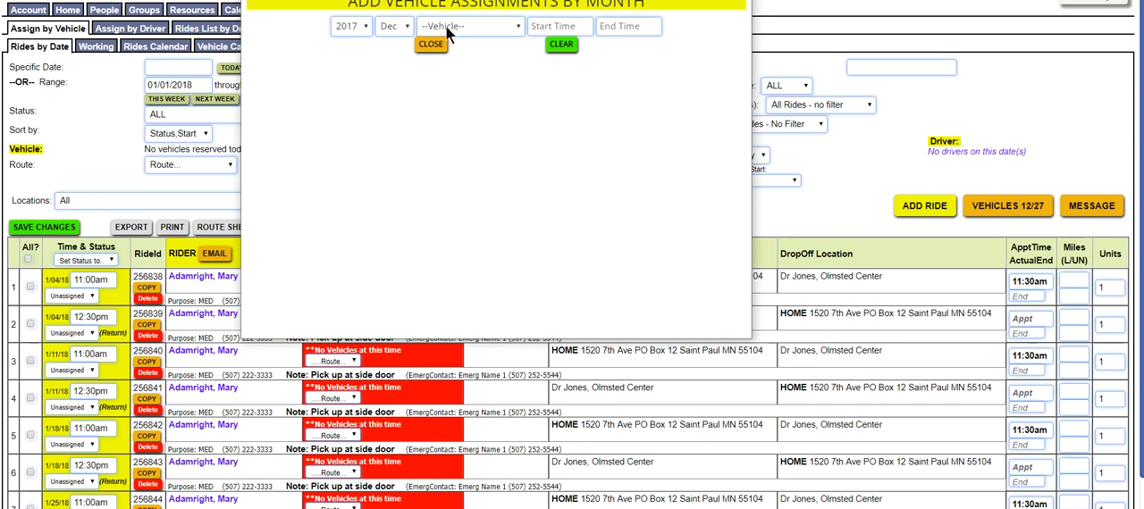
click(446, 26)
click(448, 84)
click(555, 27)
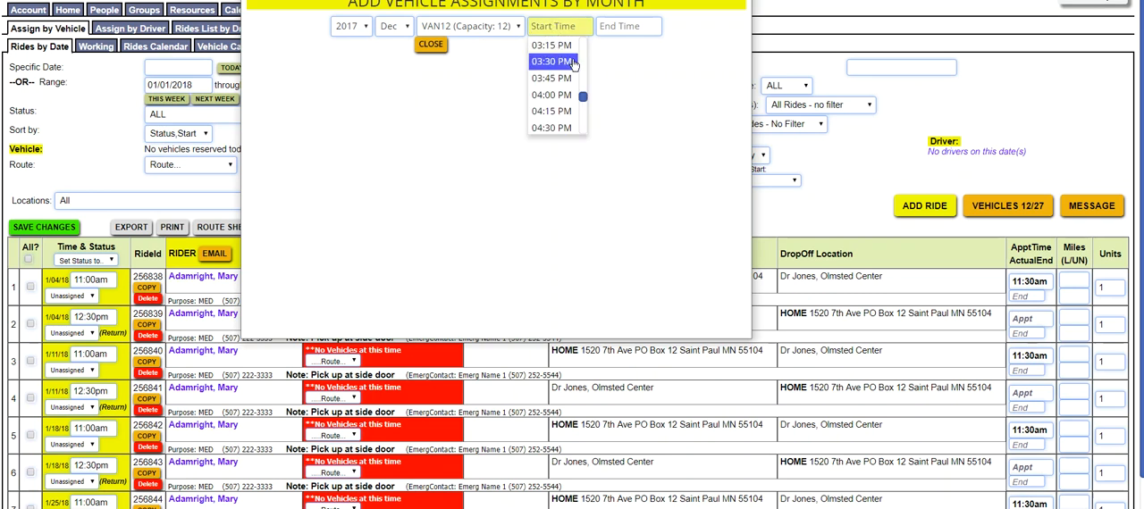
scroll(581, 47, up, 3)
scroll(581, 52, up, 8)
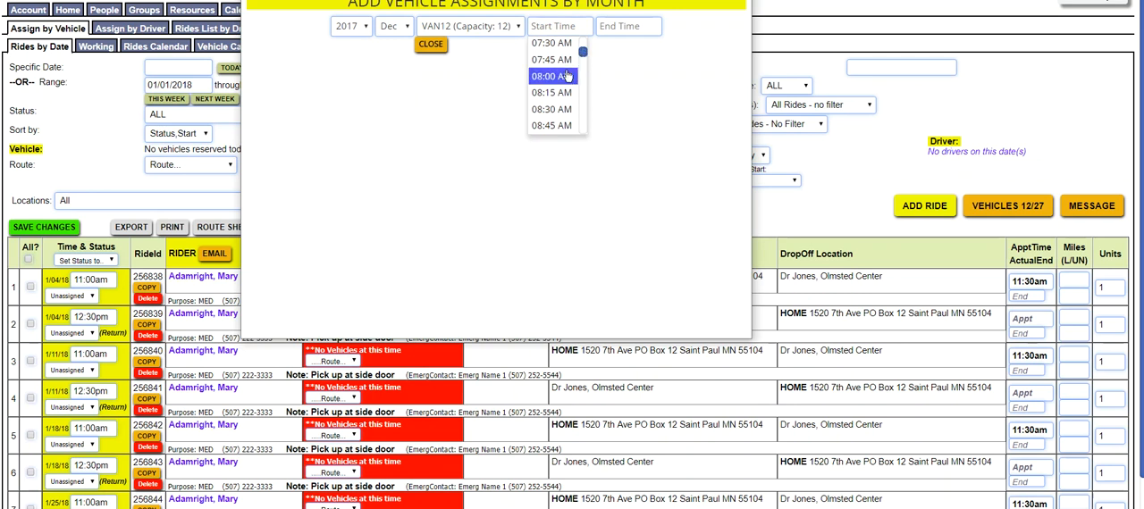
click(566, 75)
Set the end time of the VAN12 assignment to 11:45 AM
click(649, 26)
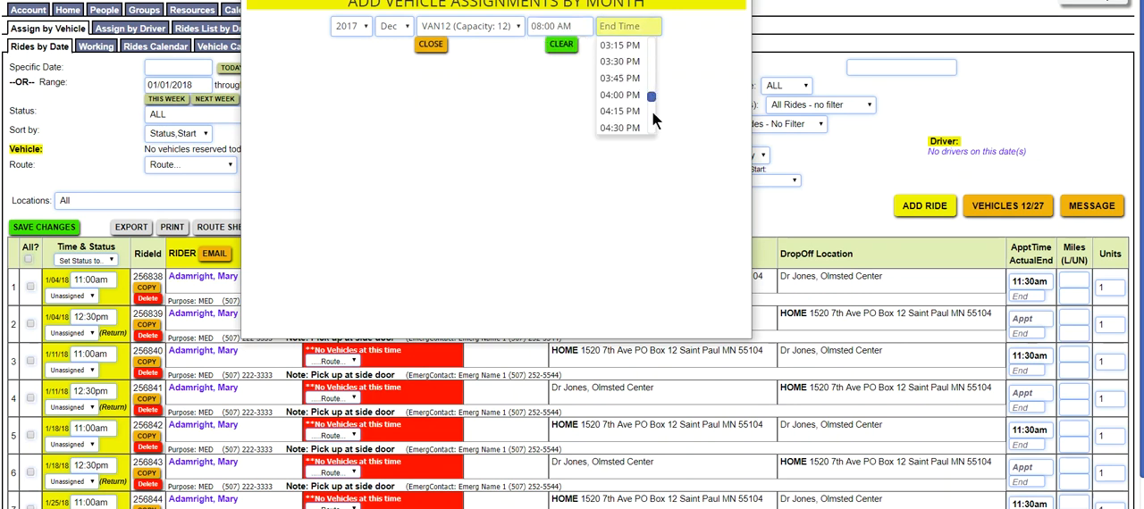
scroll(653, 60, up, 5)
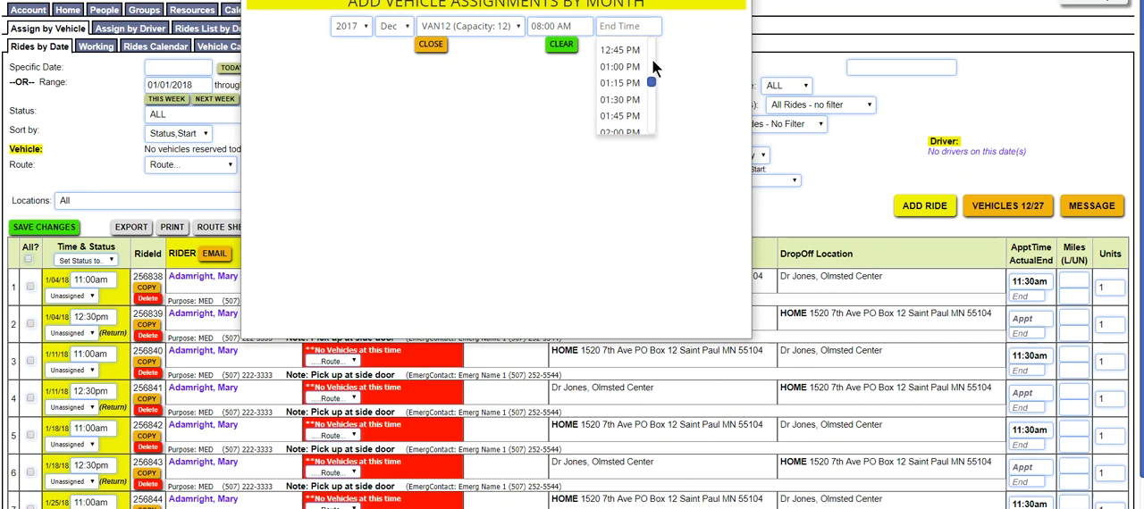
scroll(648, 46, up, 2)
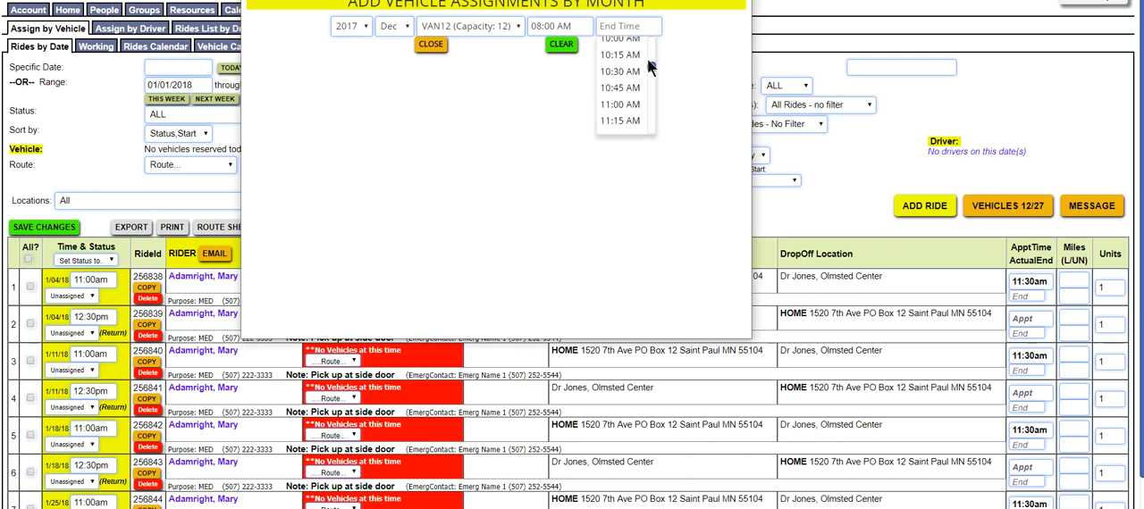
scroll(647, 93, down, 2)
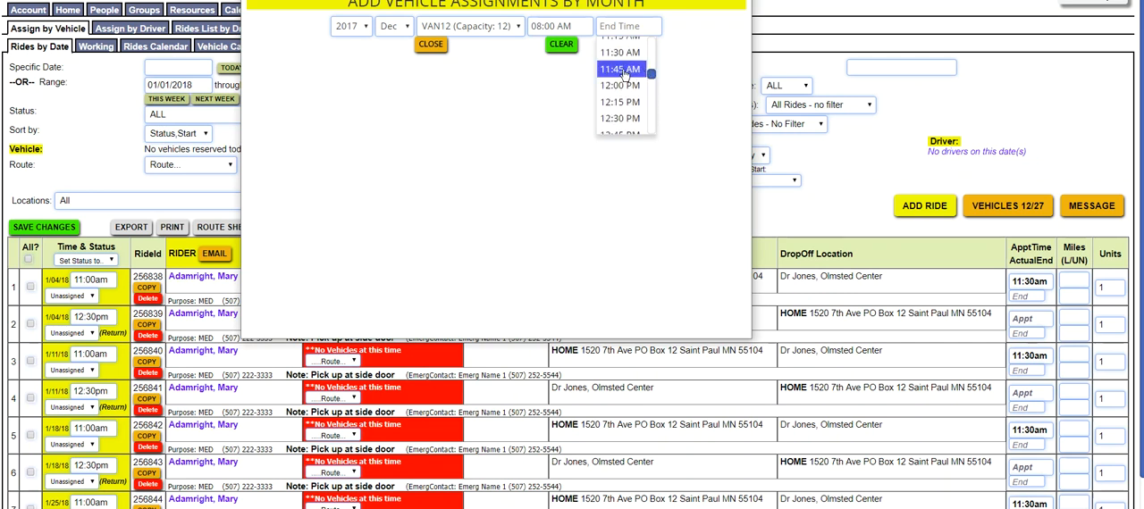
click(624, 70)
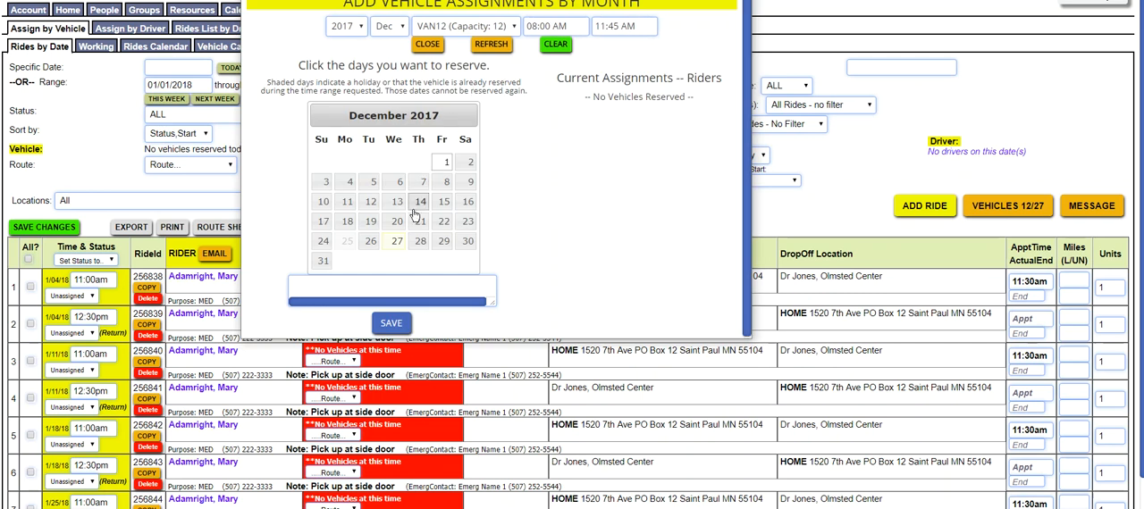
Reserve VAN12 for December 27, 28 and 29, 2017, and save the assignments
click(398, 244)
click(417, 242)
click(444, 243)
click(396, 327)
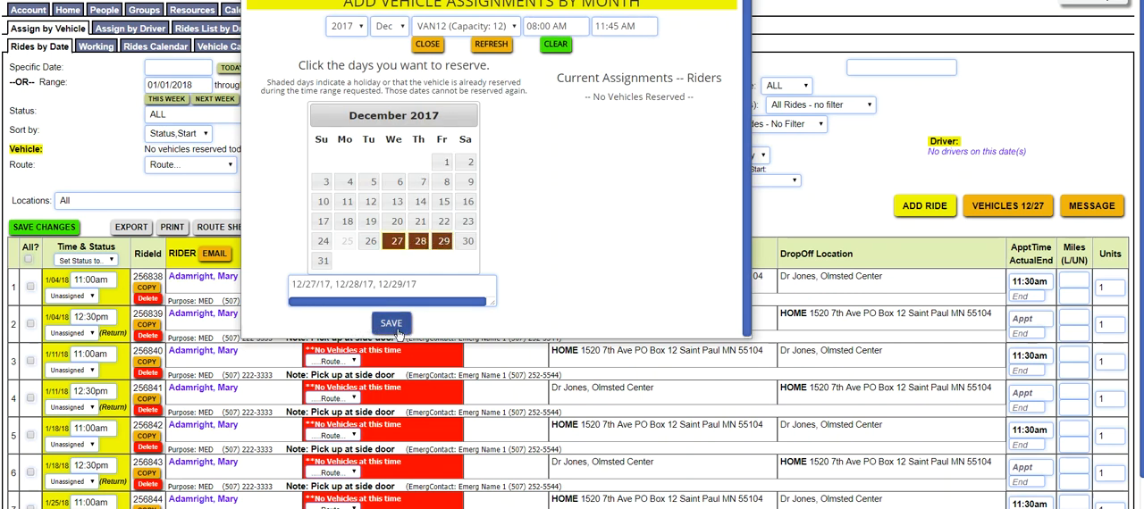
Reserve VAN12 on every weekday from January 2 to January 31, 2017, save the assignments, and close the by-month window
click(393, 26)
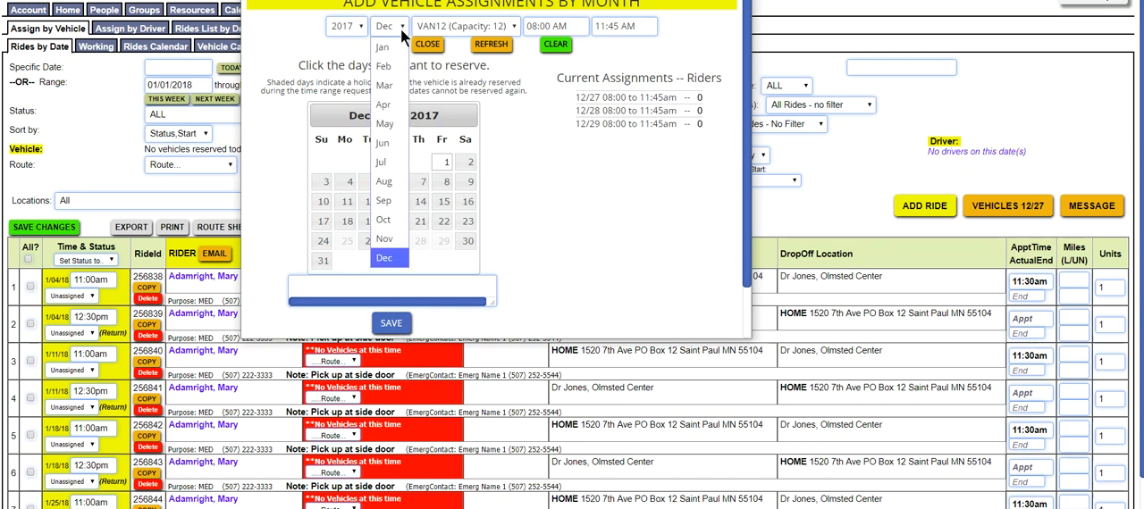
click(396, 50)
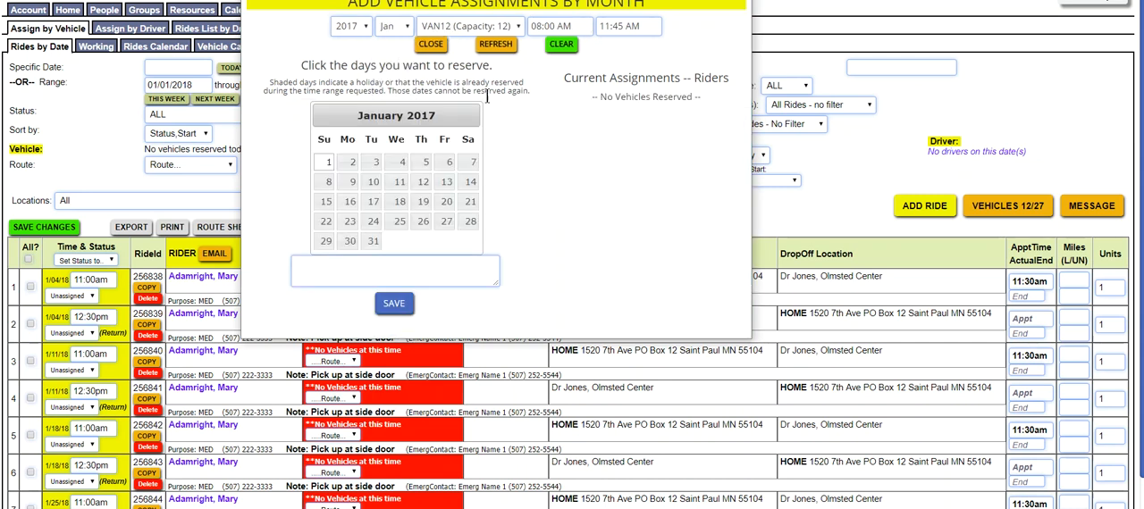
click(353, 162)
click(373, 163)
click(400, 162)
click(425, 162)
click(449, 163)
click(423, 182)
click(446, 183)
click(399, 183)
click(373, 182)
click(352, 182)
click(350, 202)
click(374, 204)
click(400, 203)
click(430, 205)
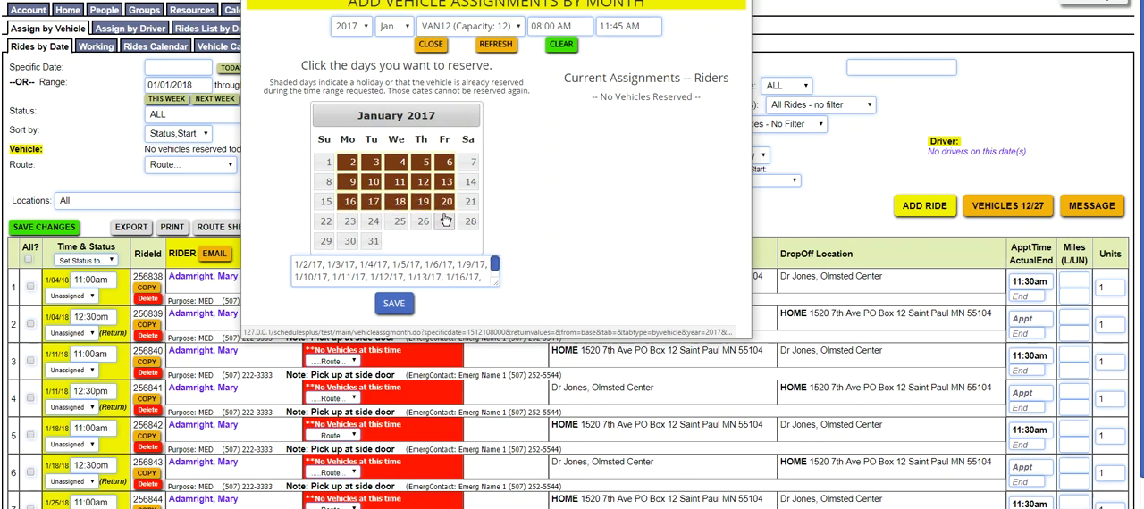
click(425, 222)
click(399, 222)
click(374, 222)
click(349, 223)
click(349, 241)
click(372, 241)
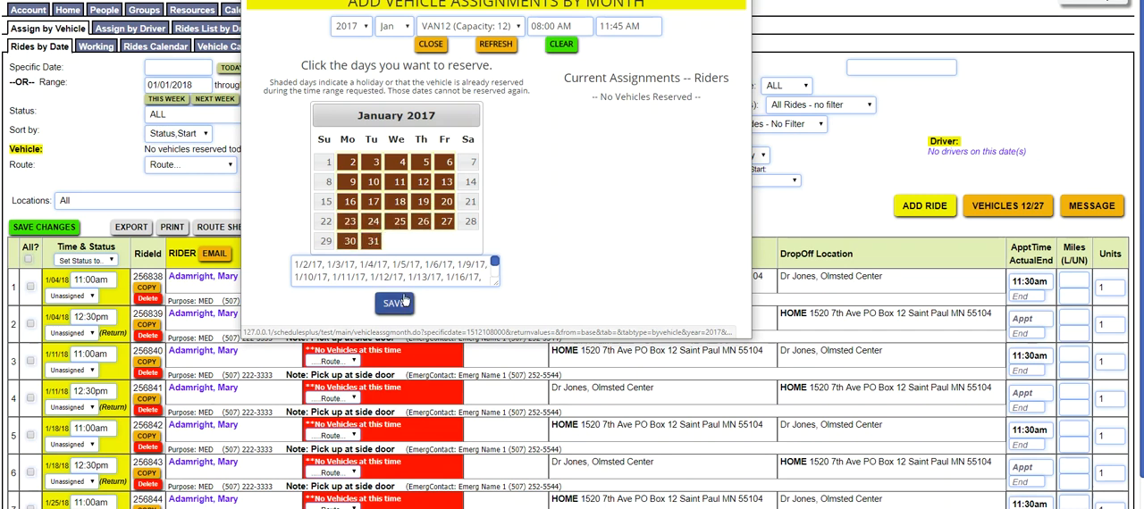
click(398, 305)
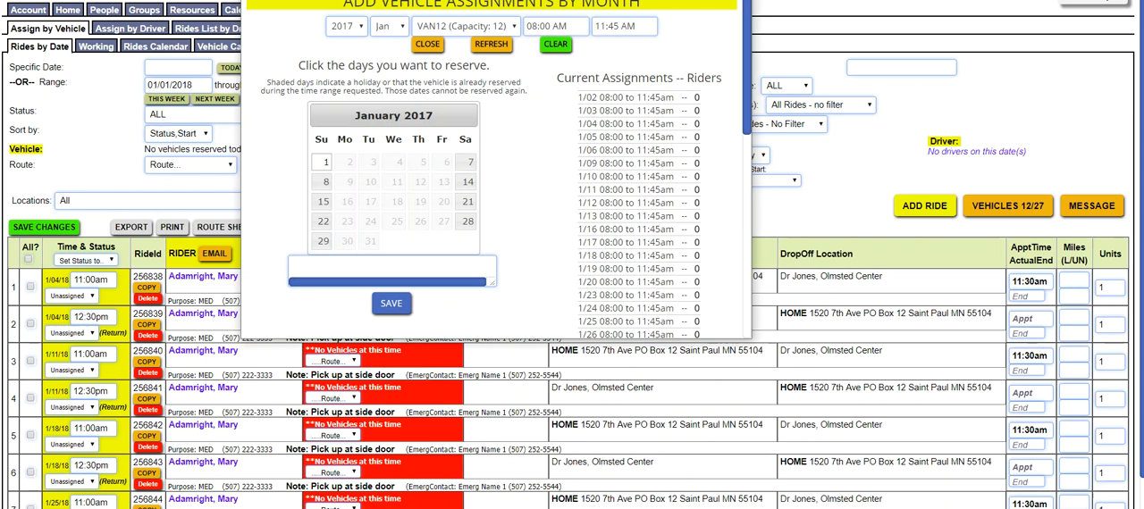
click(427, 43)
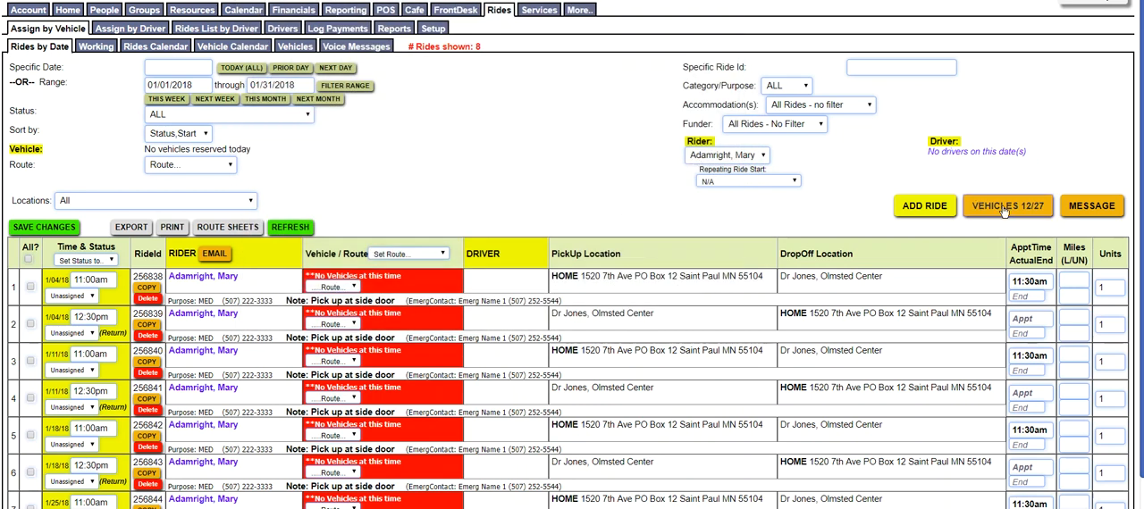
Review the vehicle assignments for 12/27/2017, reload the rides page from there, and refresh the ride list
right_click(521, 135)
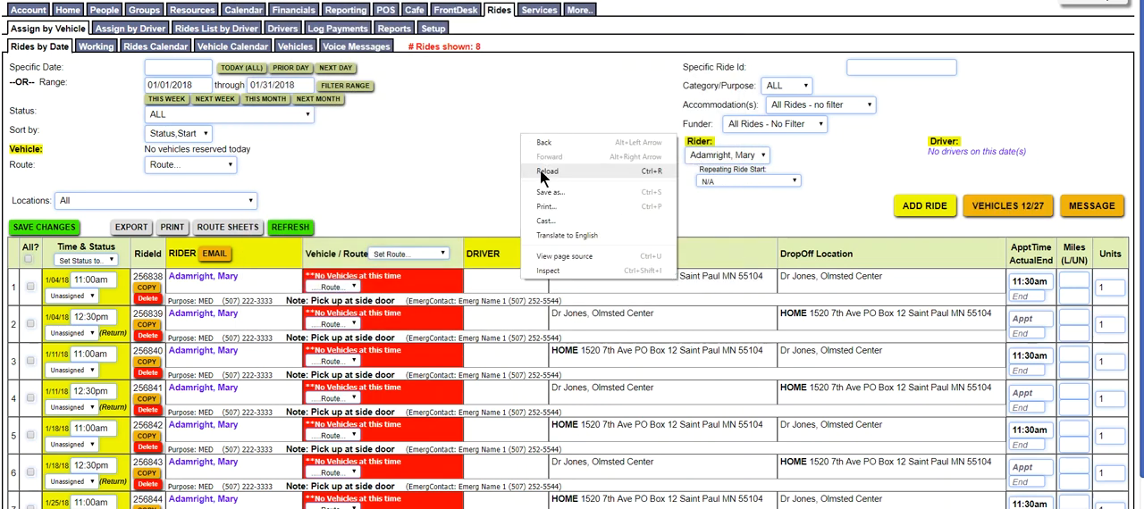
click(482, 158)
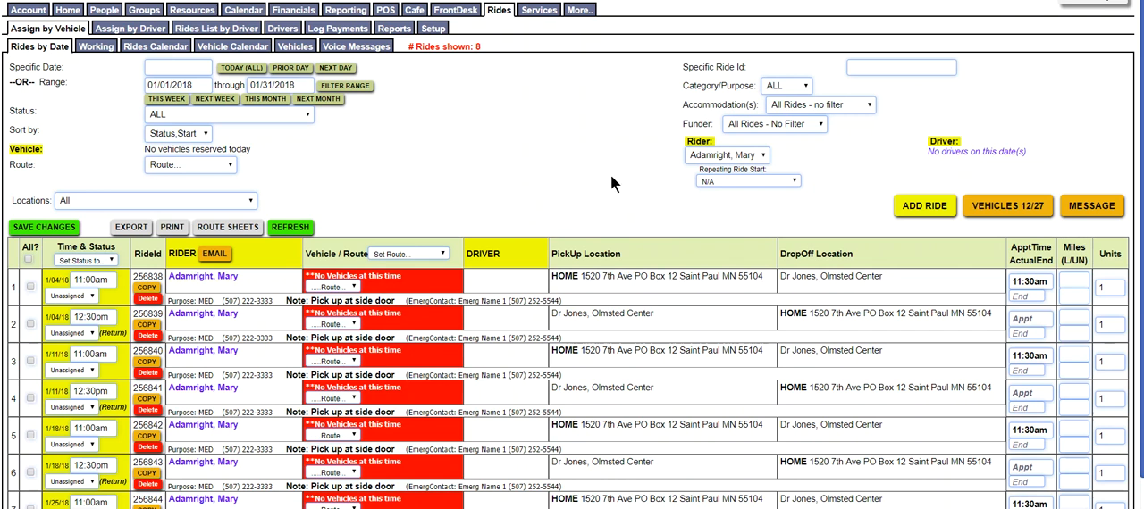
click(991, 211)
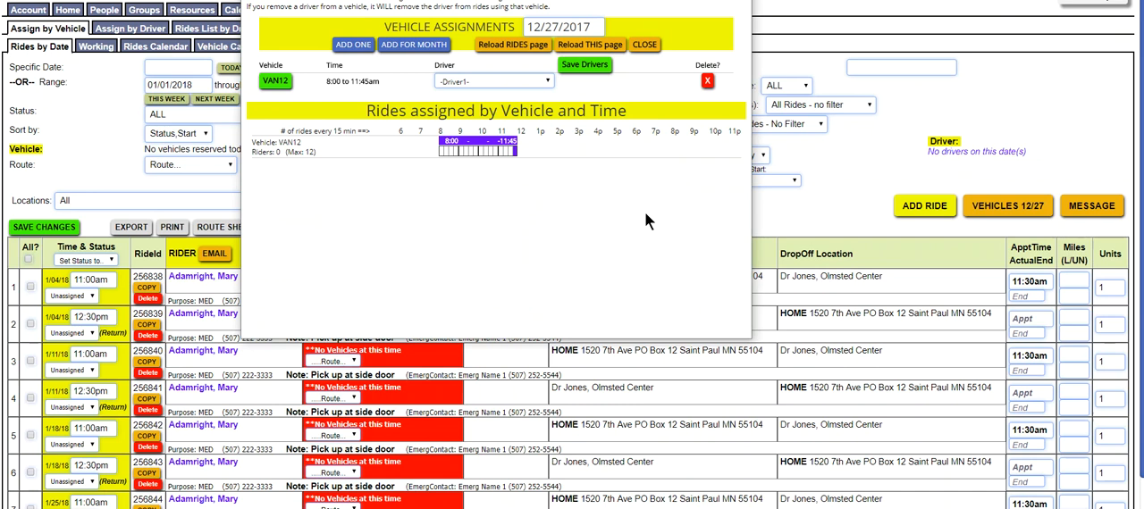
drag(501, 0, 498, 31)
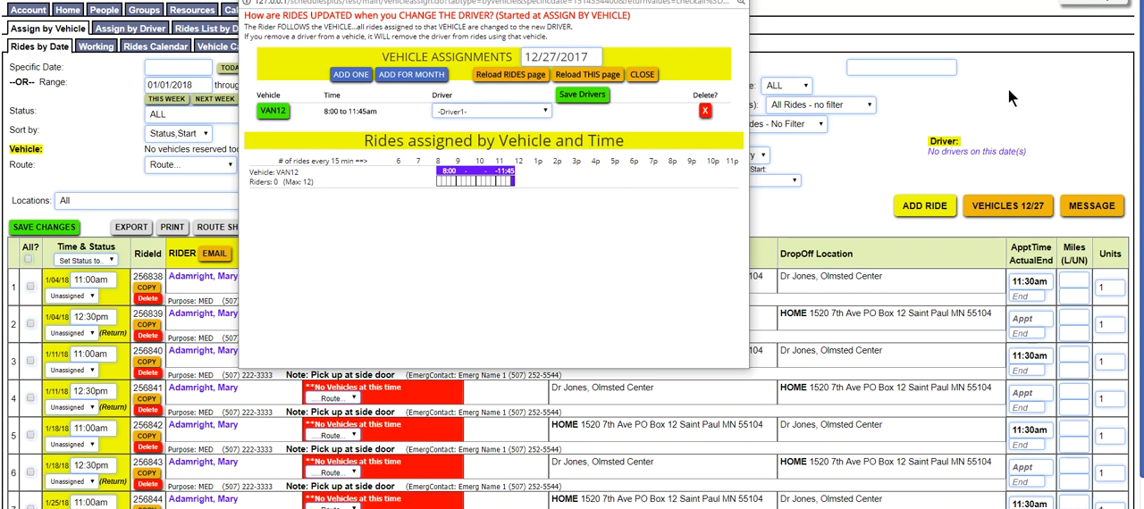
click(507, 75)
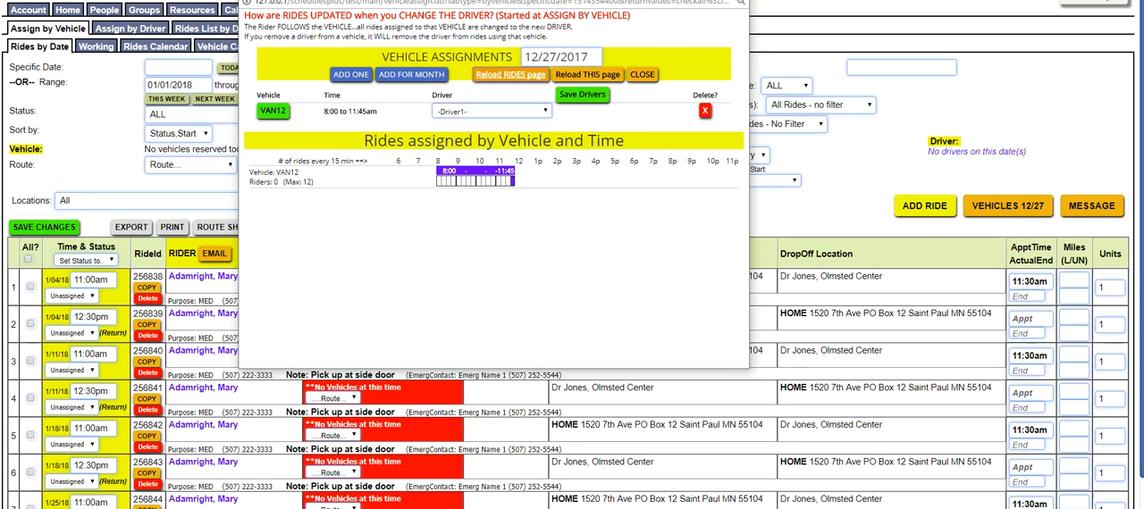
drag(503, 0, 505, 45)
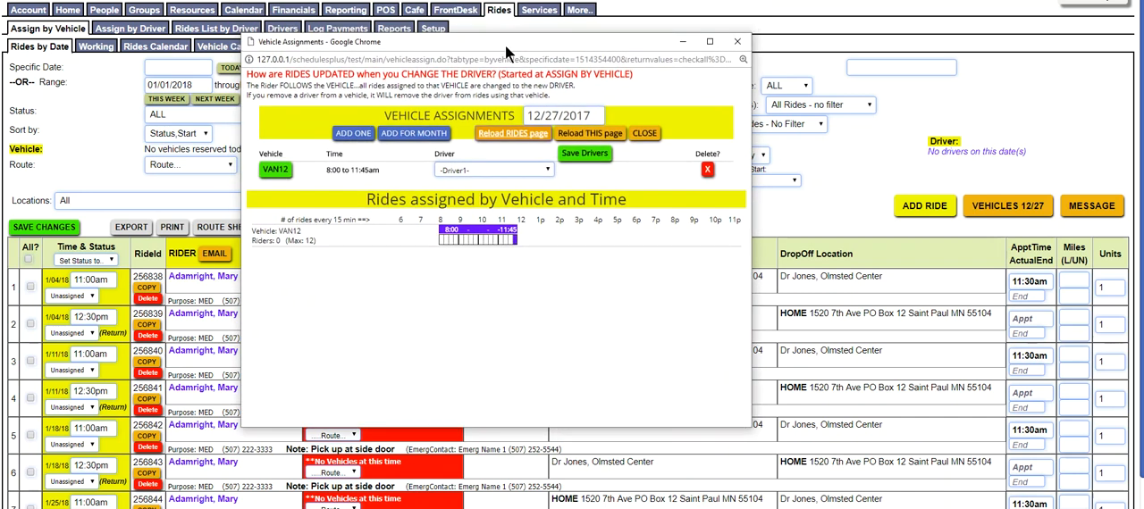
click(643, 133)
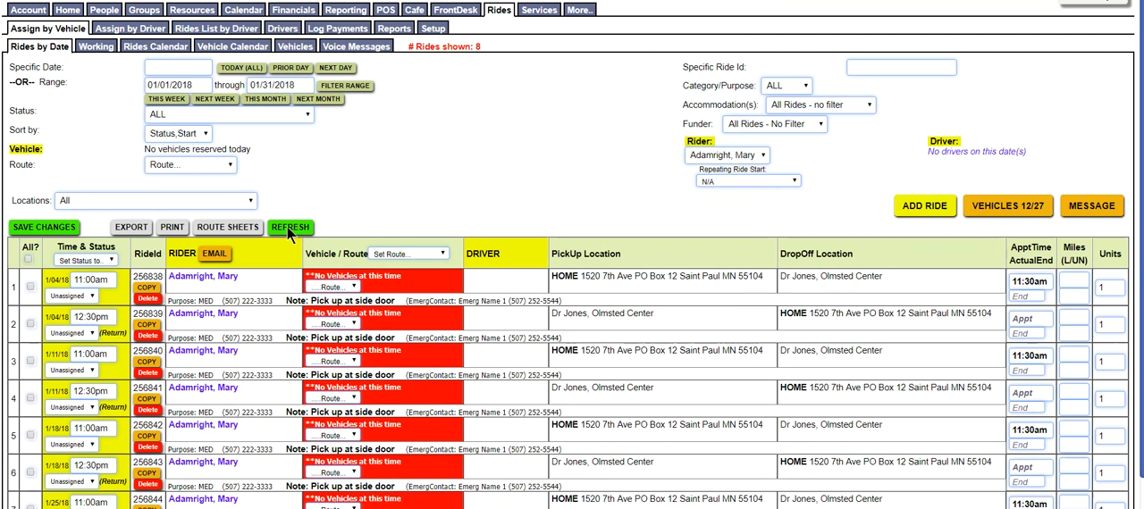
click(289, 226)
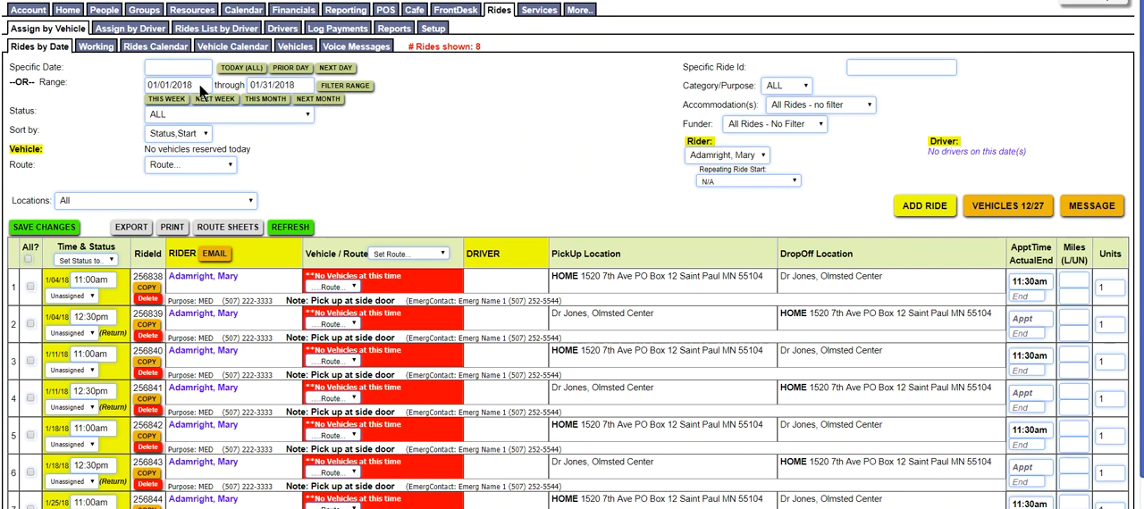
Filter the rides to a date range starting 12/01/2017
drag(198, 81, 134, 81)
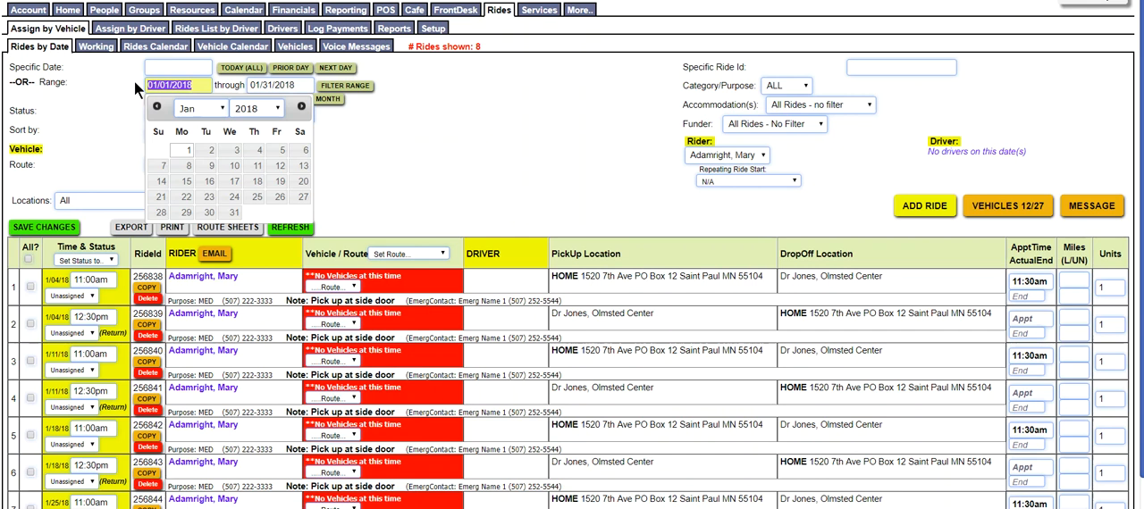
text(12/01/2017)
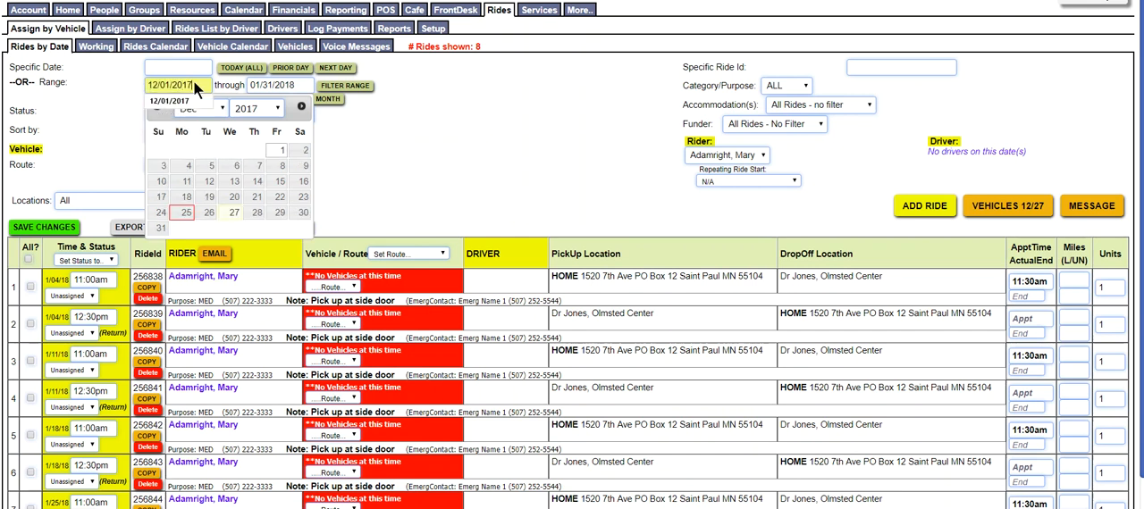
click(362, 83)
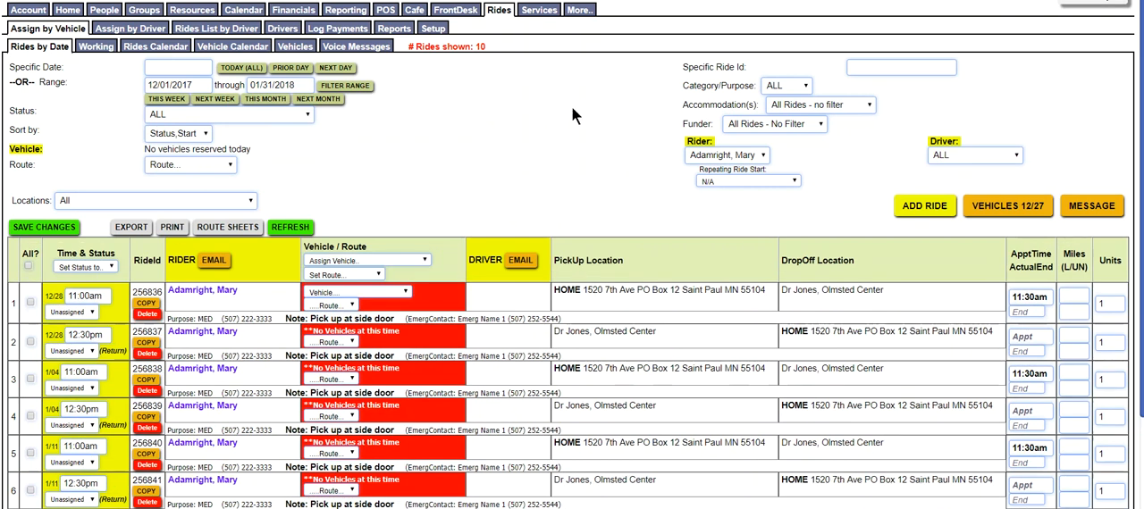
Select all listed rides, assign them the 12/28 8:00-11:45 VAN12 vehicle, and save the changes
click(27, 266)
click(427, 261)
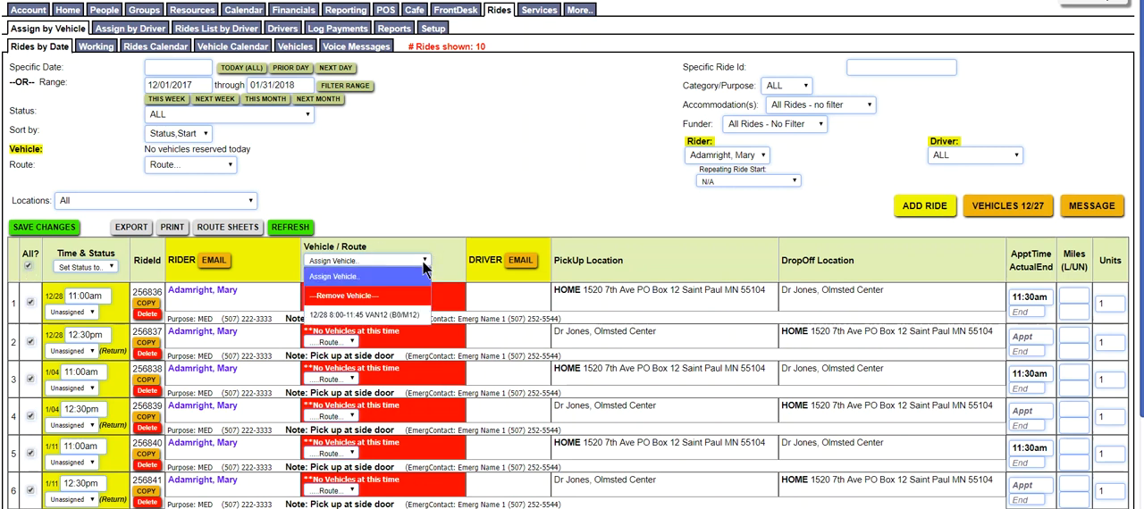
click(393, 312)
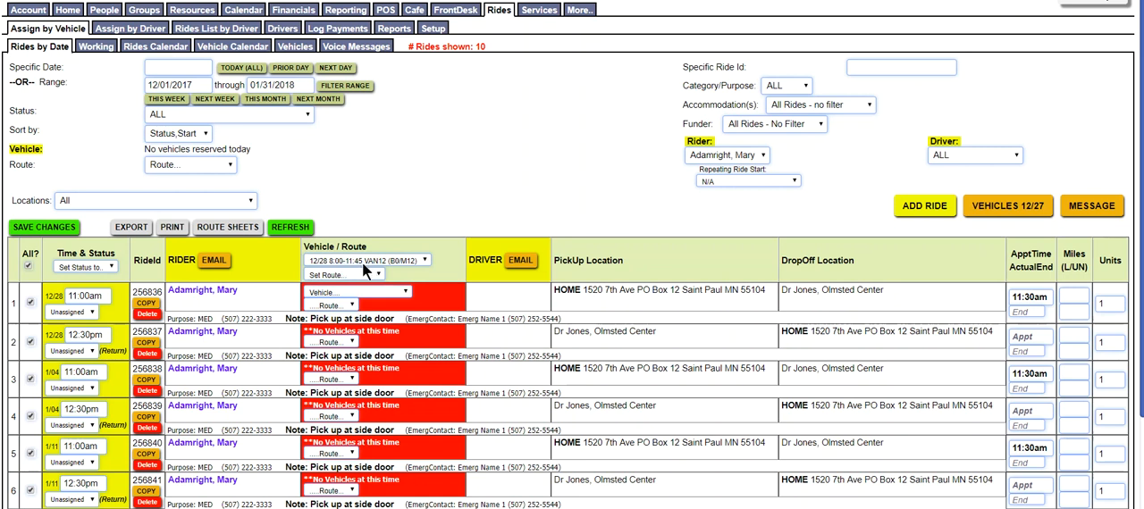
click(28, 267)
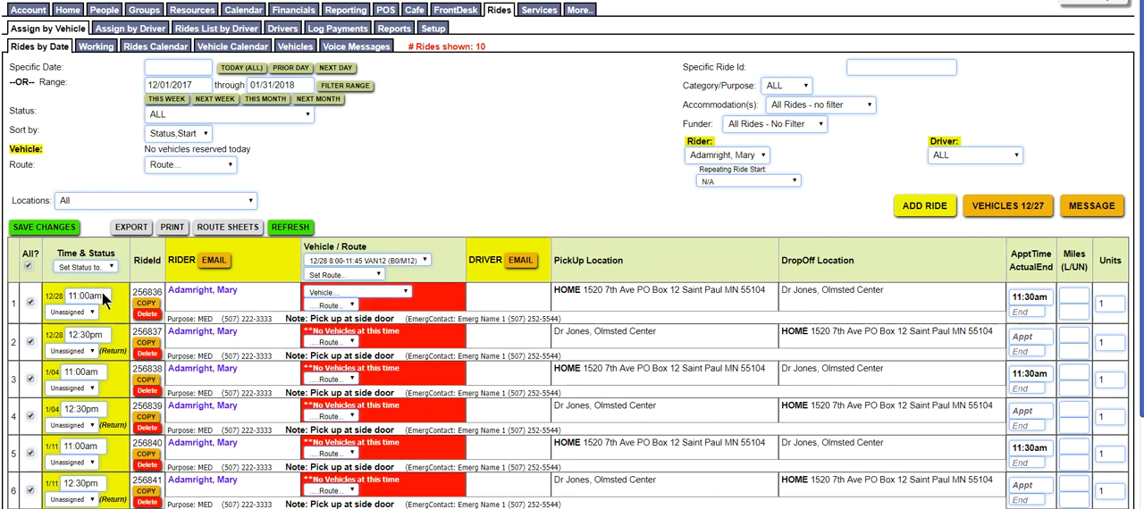
mouse_move(102, 294)
click(56, 229)
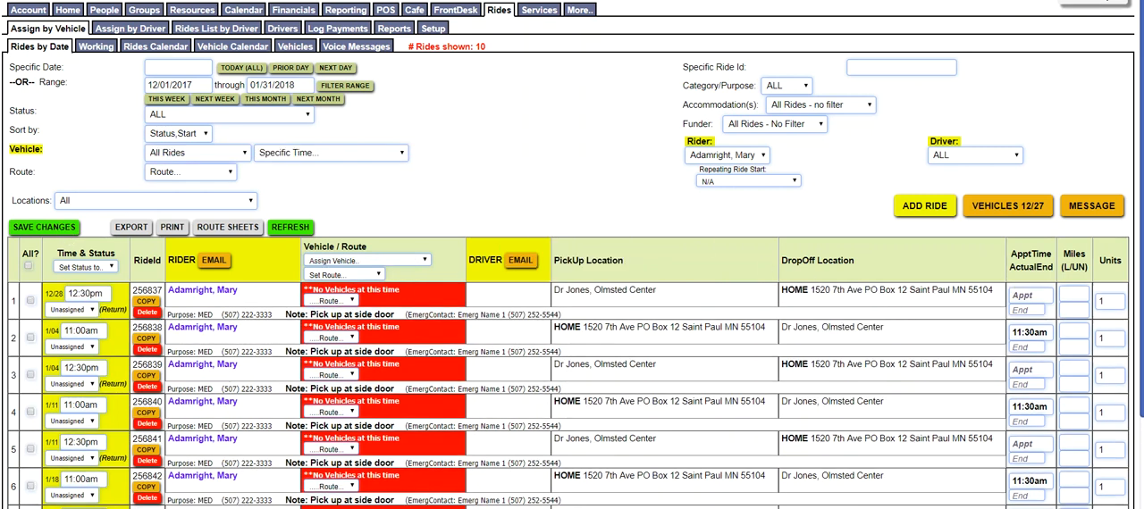
Look through the saved rides and sort the list by Start
scroll(1055, 327, down, 3)
scroll(1054, 327, down, 1)
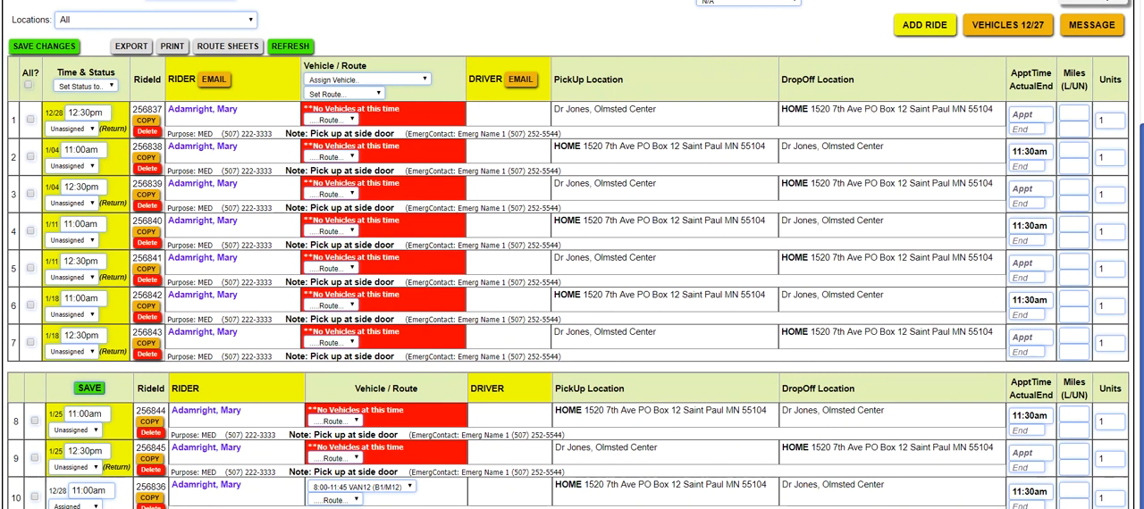
scroll(381, 82, up, 3)
click(203, 119)
click(182, 156)
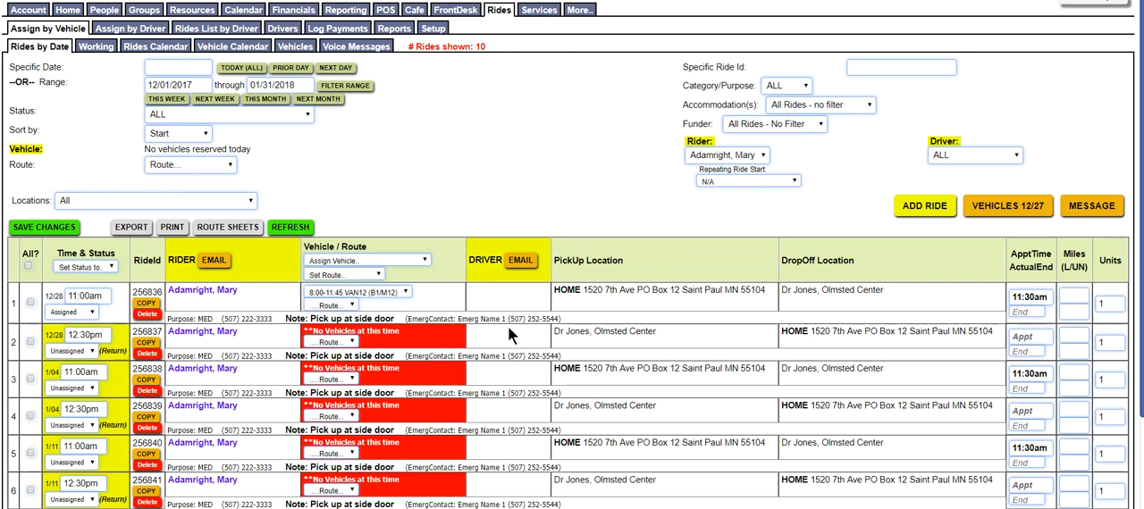
Add and save a single-day Red Car assignment for 12/27/2017 from 11:00 AM to 04:00 PM
click(1010, 207)
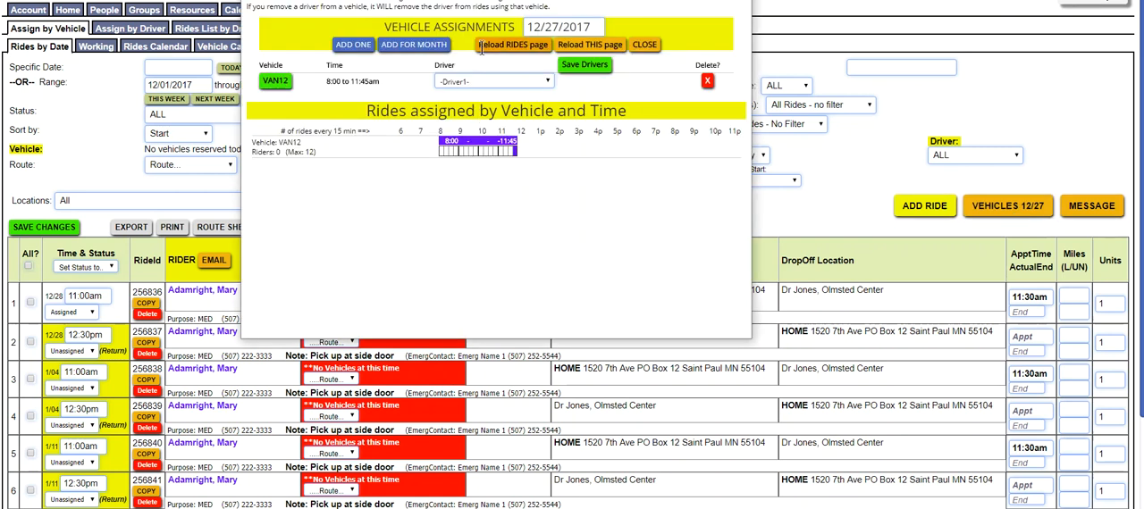
click(369, 45)
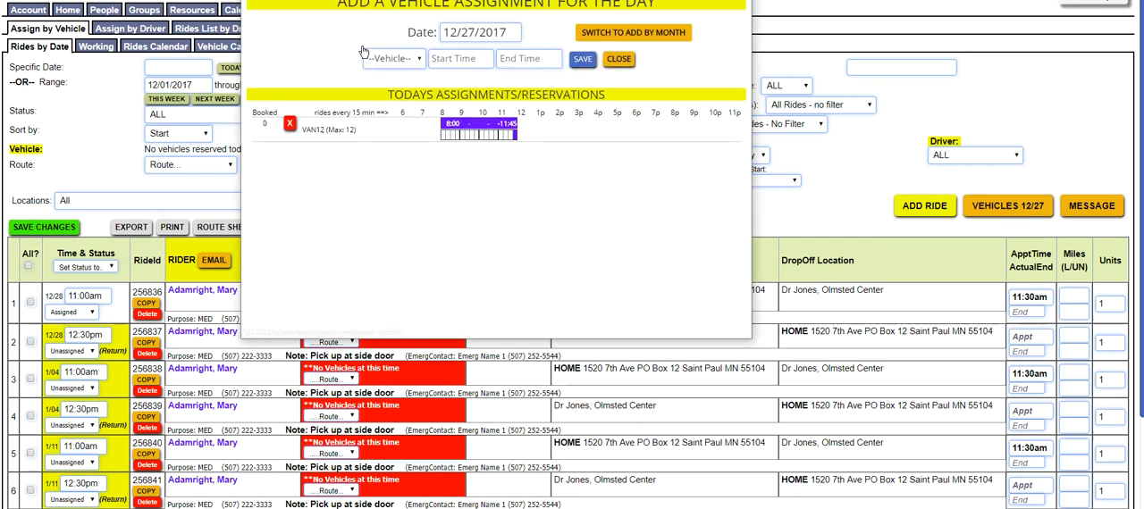
click(415, 55)
click(390, 96)
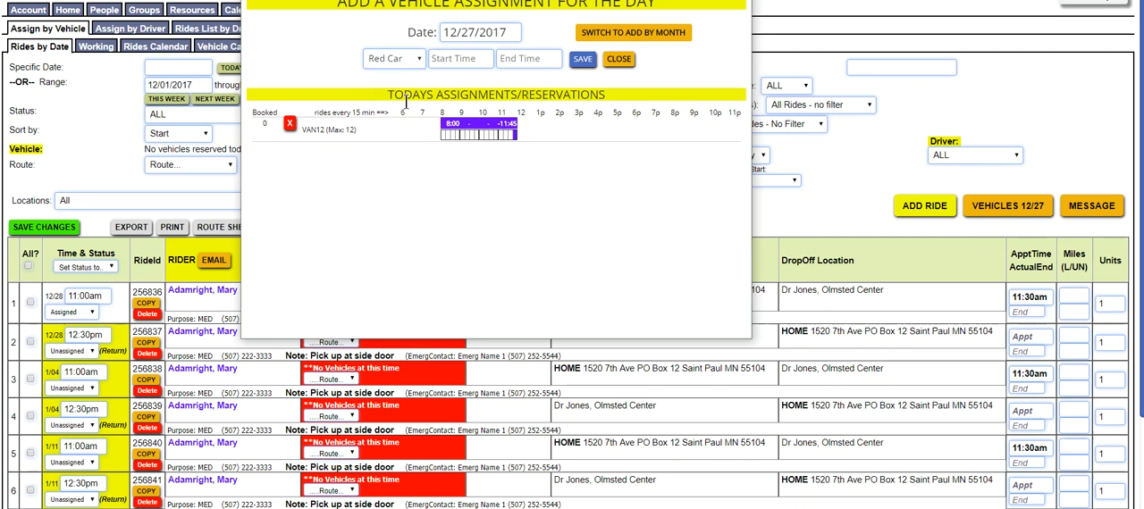
click(464, 59)
scroll(481, 78, up, 5)
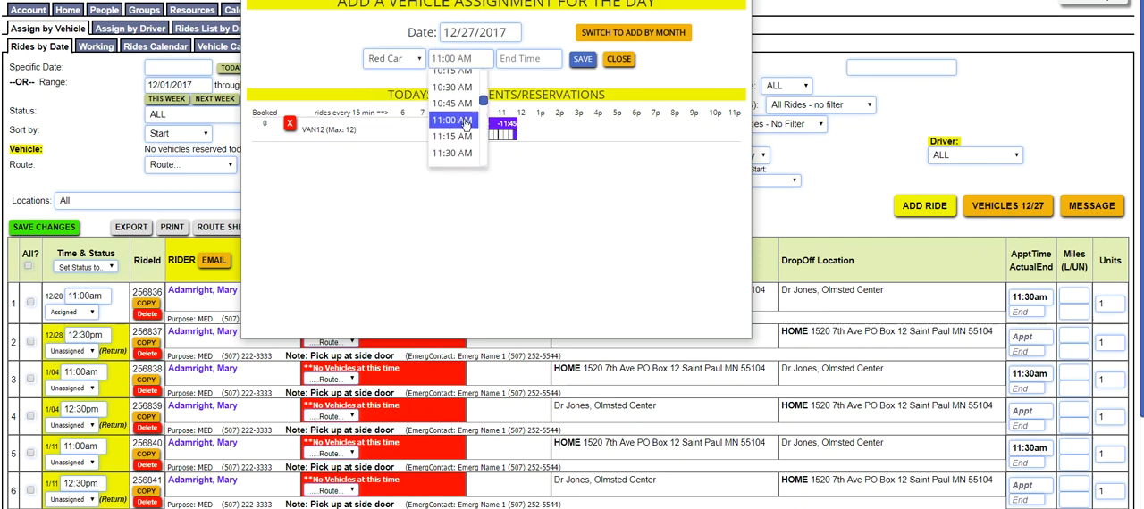
click(456, 120)
click(524, 61)
click(523, 109)
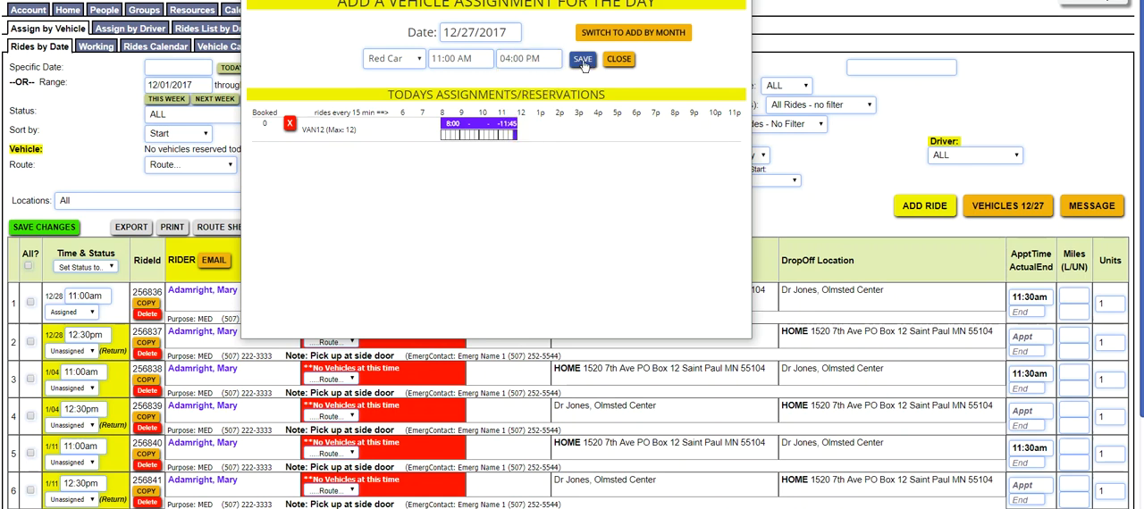
click(582, 61)
click(619, 59)
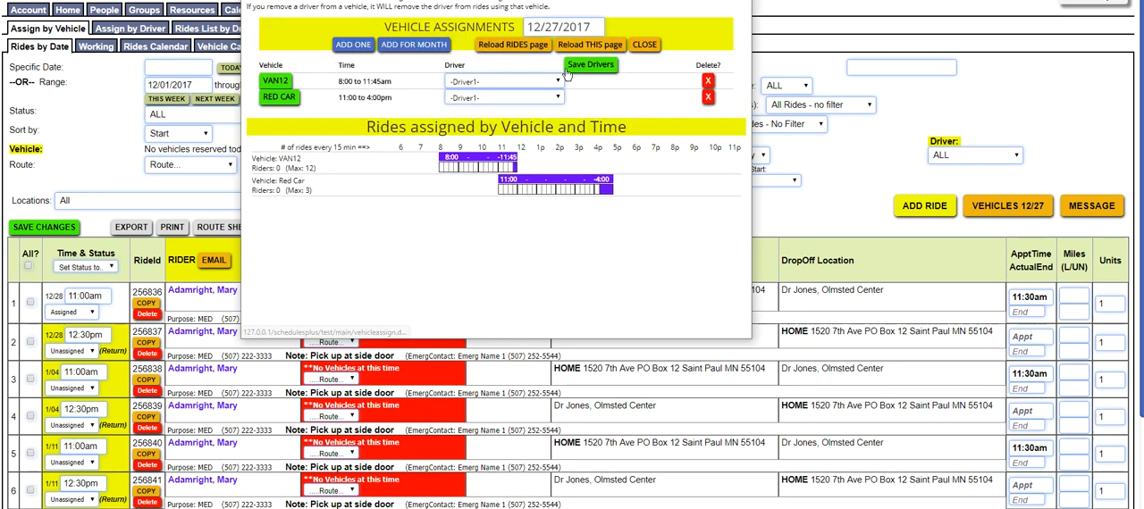
Reload the rides page with the new vehicle assignment and close the vehicle assignments
click(506, 45)
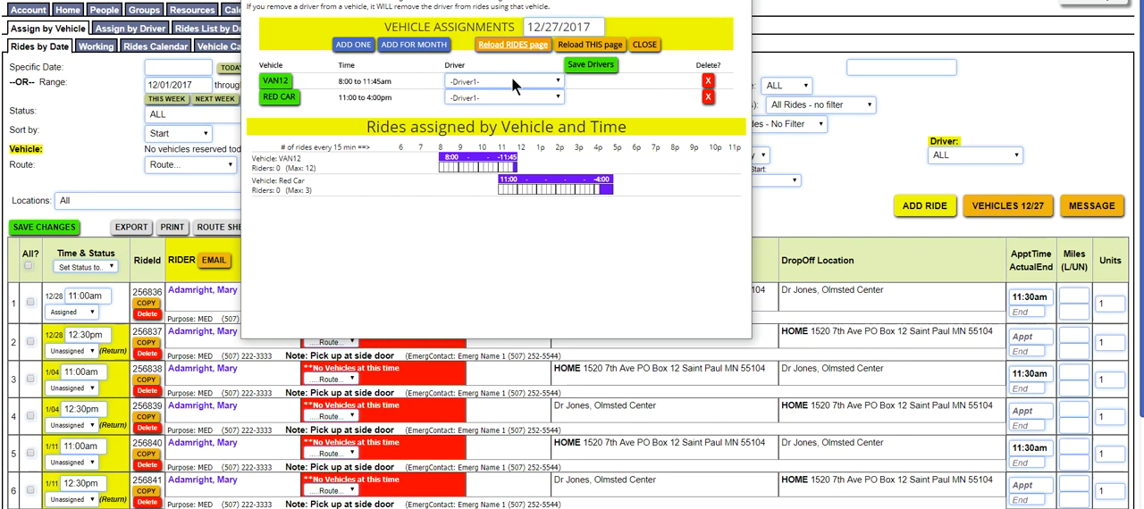
click(643, 45)
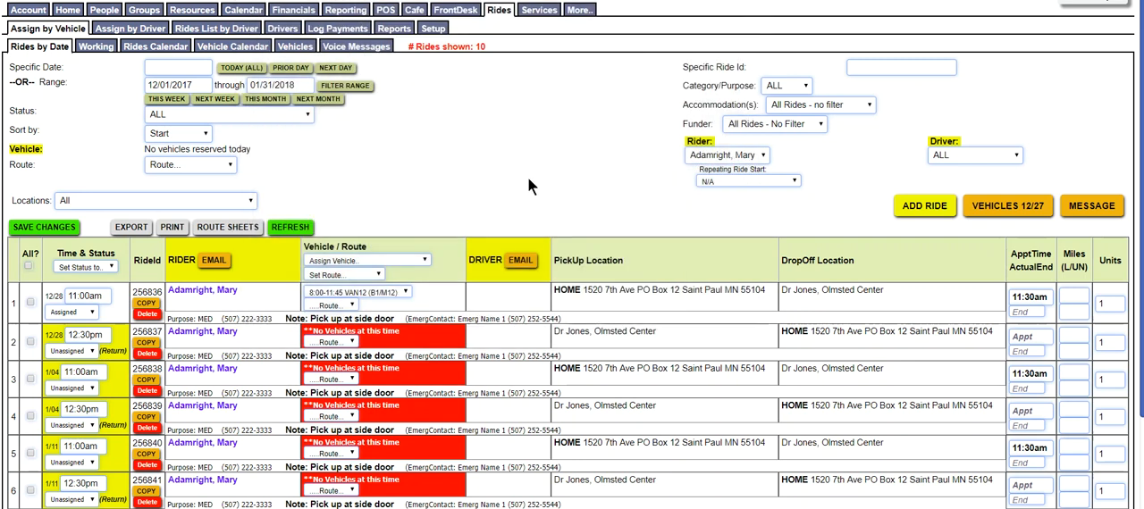
right_click(451, 127)
click(473, 164)
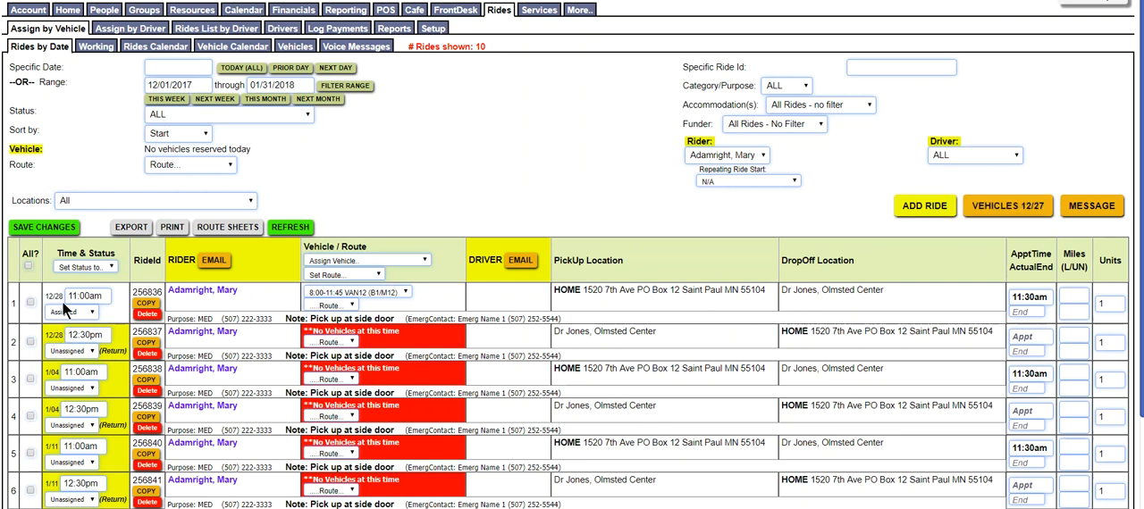
Open the vehicle assignments and switch them to 12/28/2017
click(1013, 206)
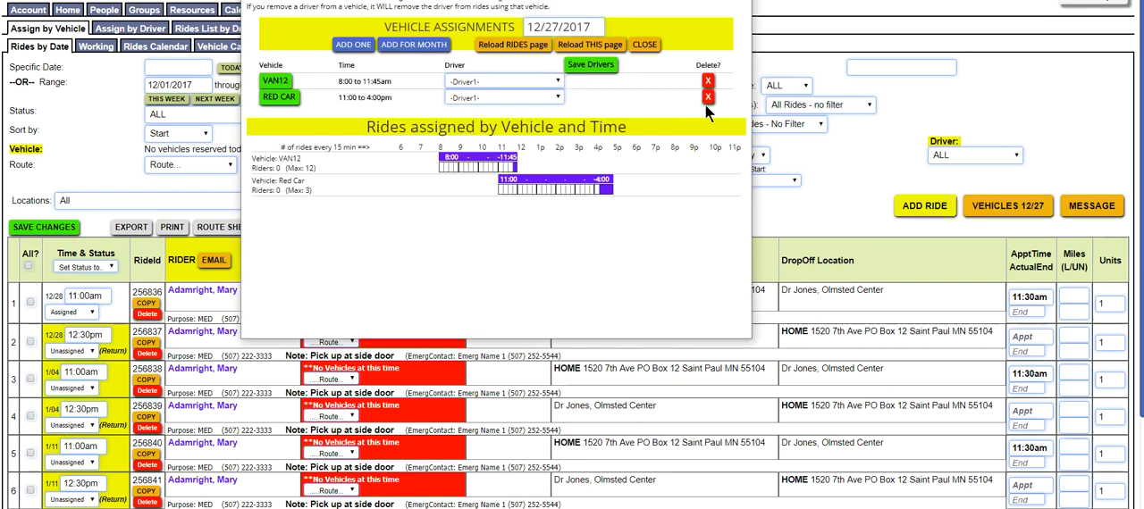
click(588, 26)
click(638, 175)
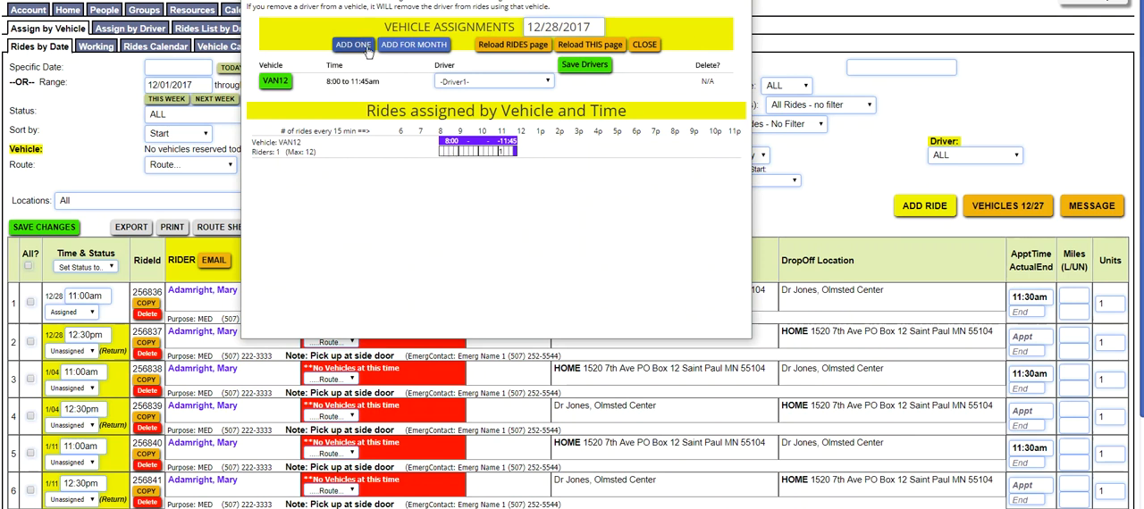
Add and save a single-day Red Car assignment for 12/28/2017 from 11:00 AM to 04:00 PM
click(348, 45)
click(393, 58)
click(398, 96)
click(466, 59)
scroll(483, 84, up, 6)
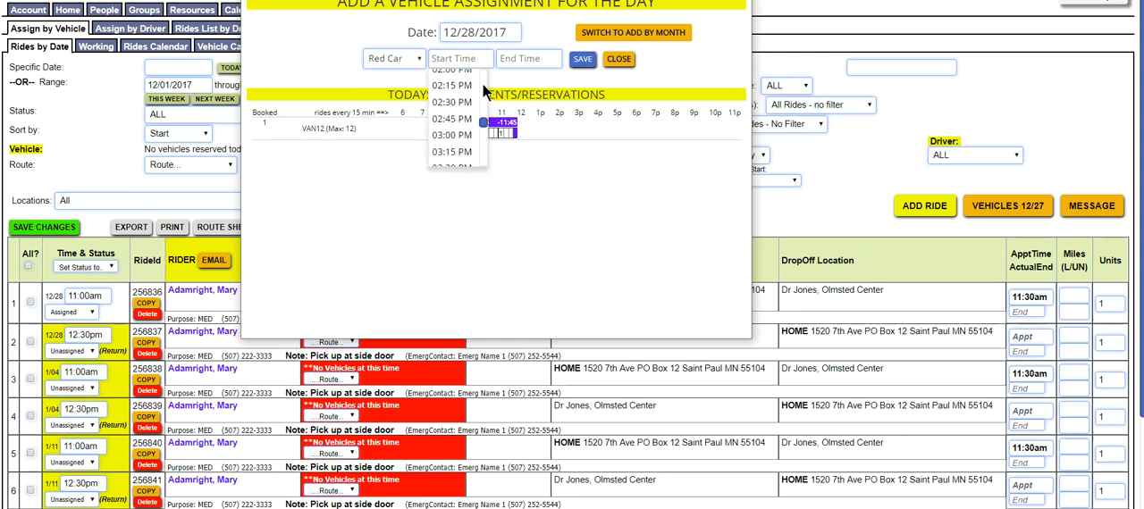
scroll(483, 84, up, 3)
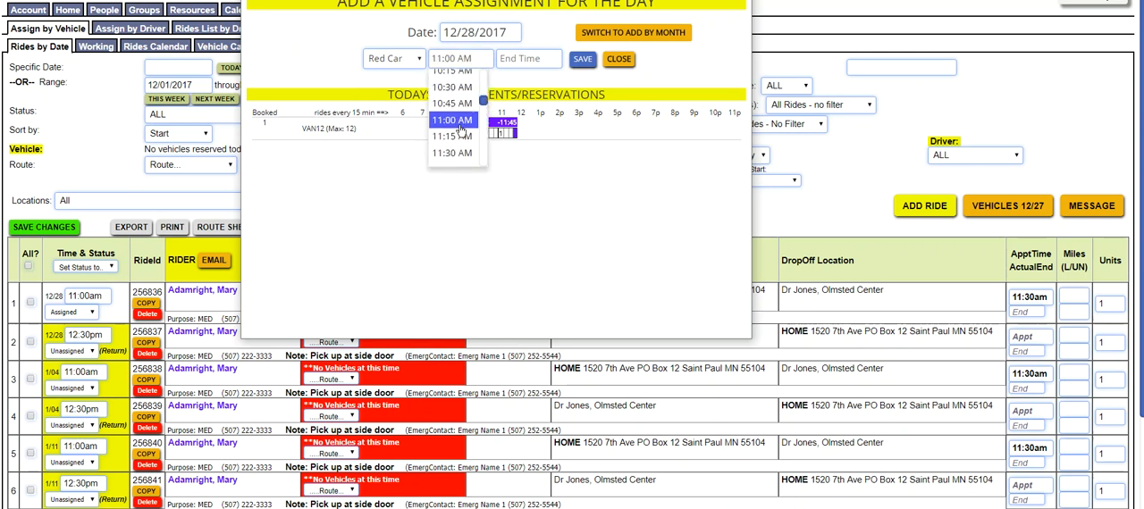
click(454, 117)
click(515, 64)
click(520, 110)
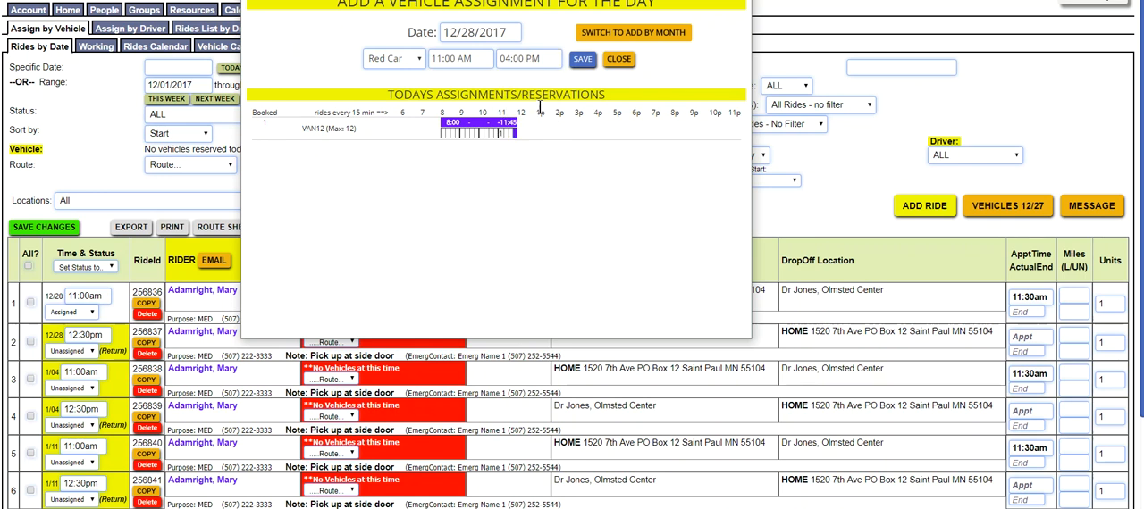
click(585, 60)
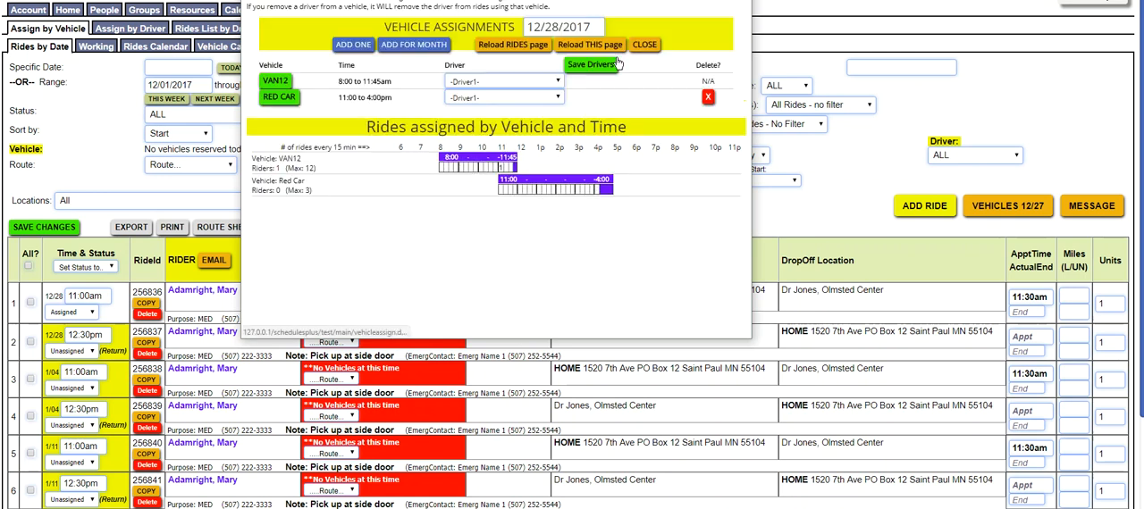
Reload the rides page for 12/28/2017 with the new assignment and close the vehicle assignments window
click(513, 44)
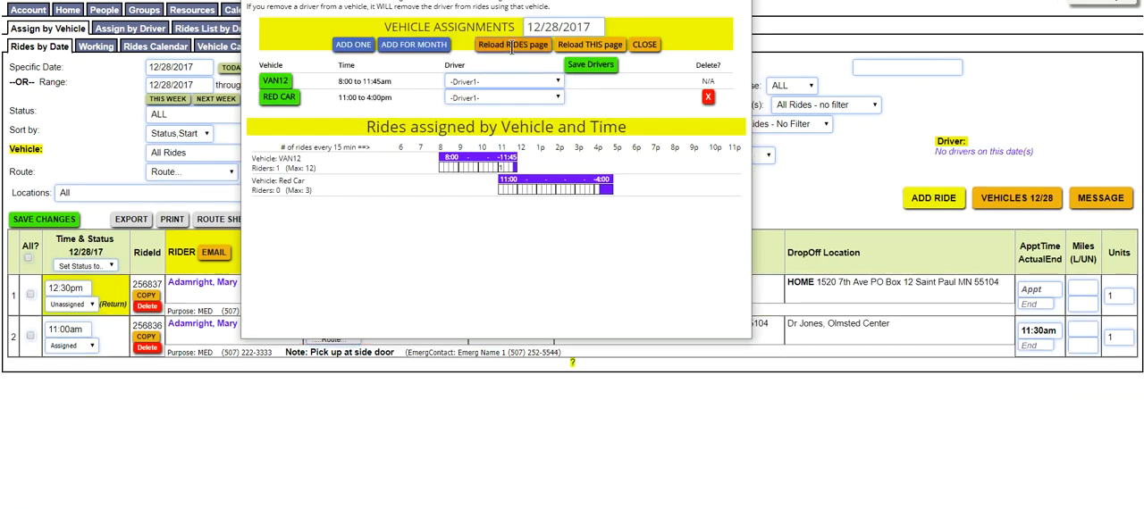
click(294, 28)
drag(289, 0, 289, 22)
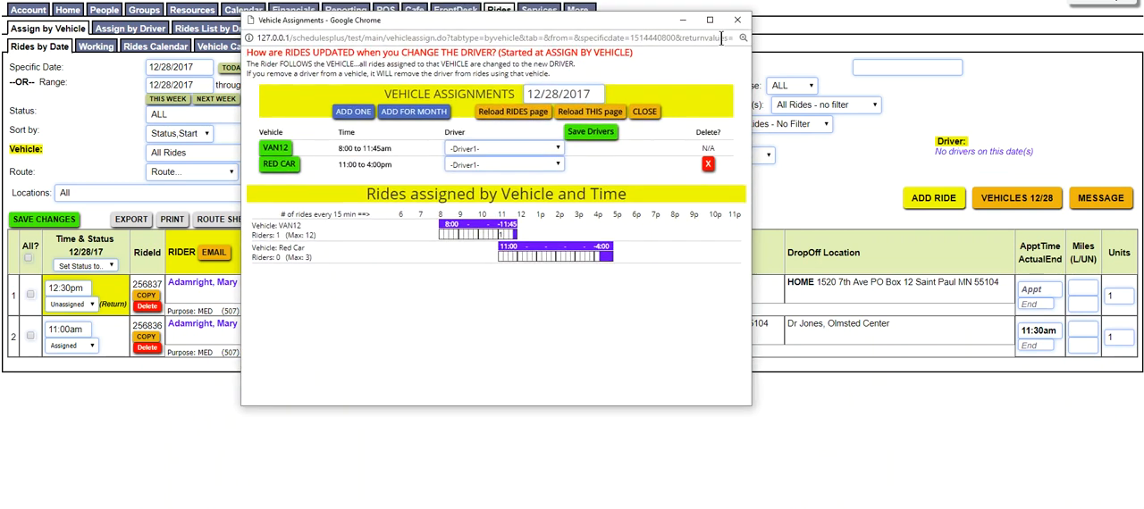
click(637, 114)
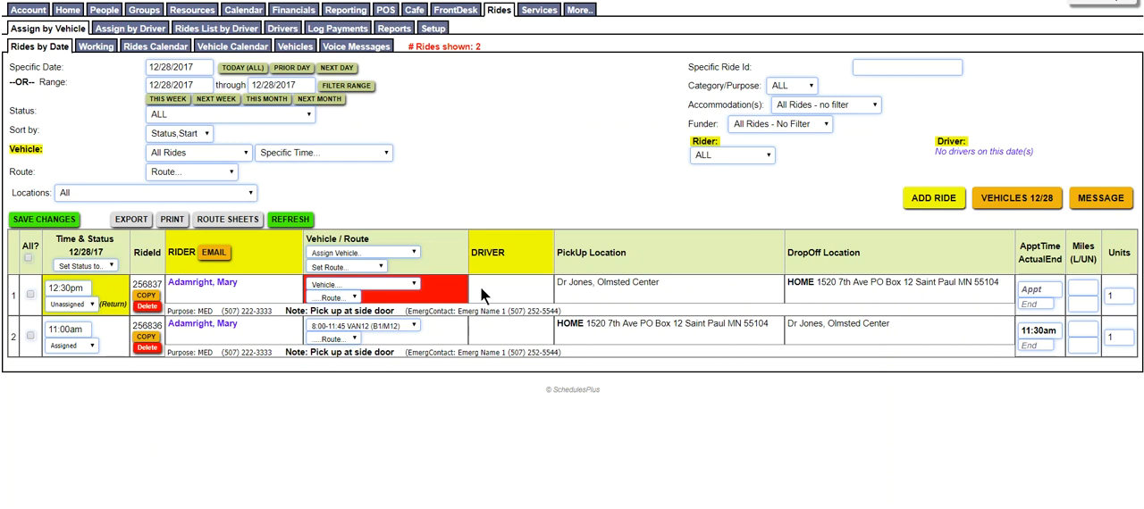
Assign the 11:00-4:00 Red Car to the 12:30pm return ride and save the change
click(413, 283)
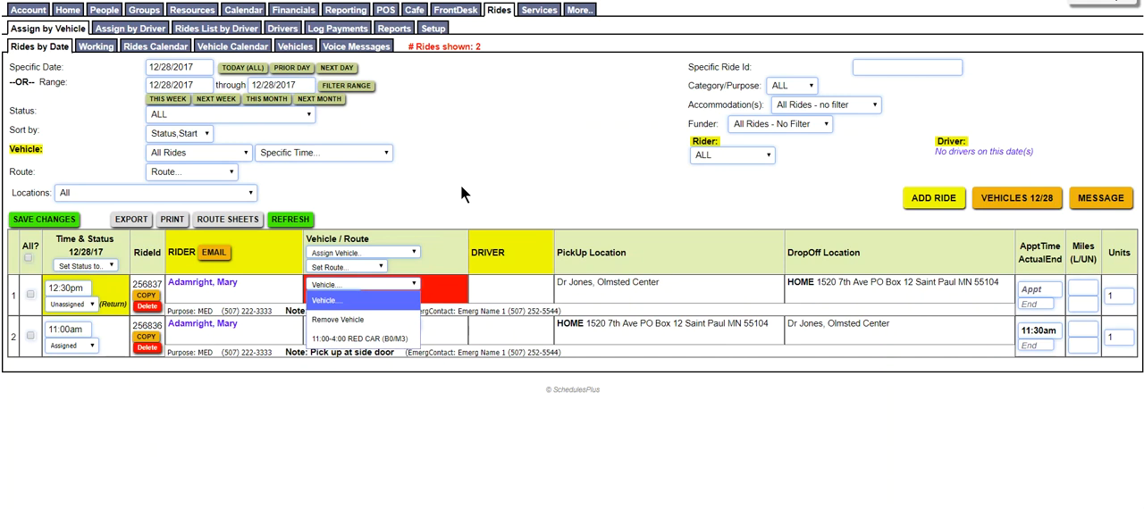
click(375, 339)
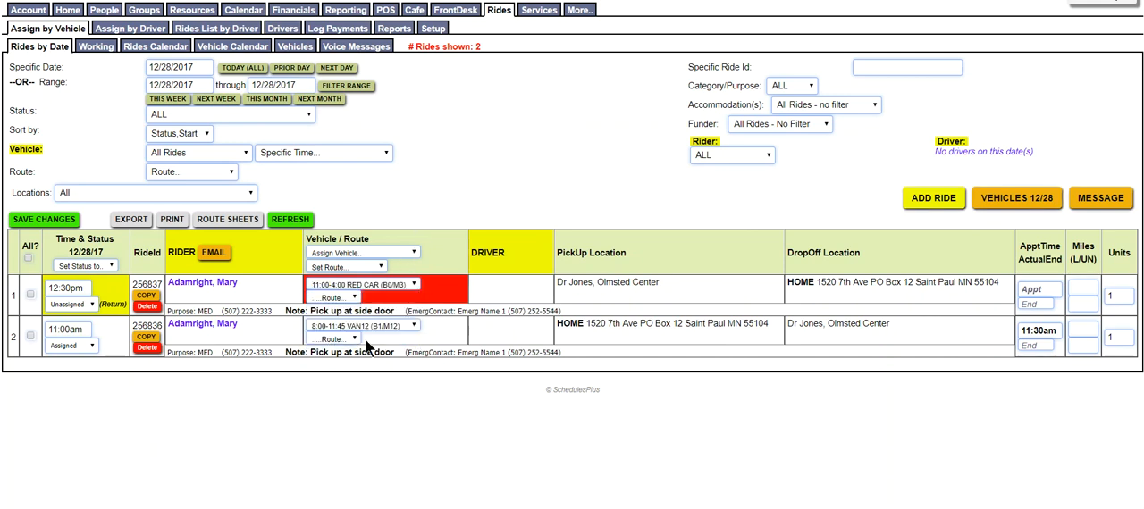
click(29, 294)
click(38, 221)
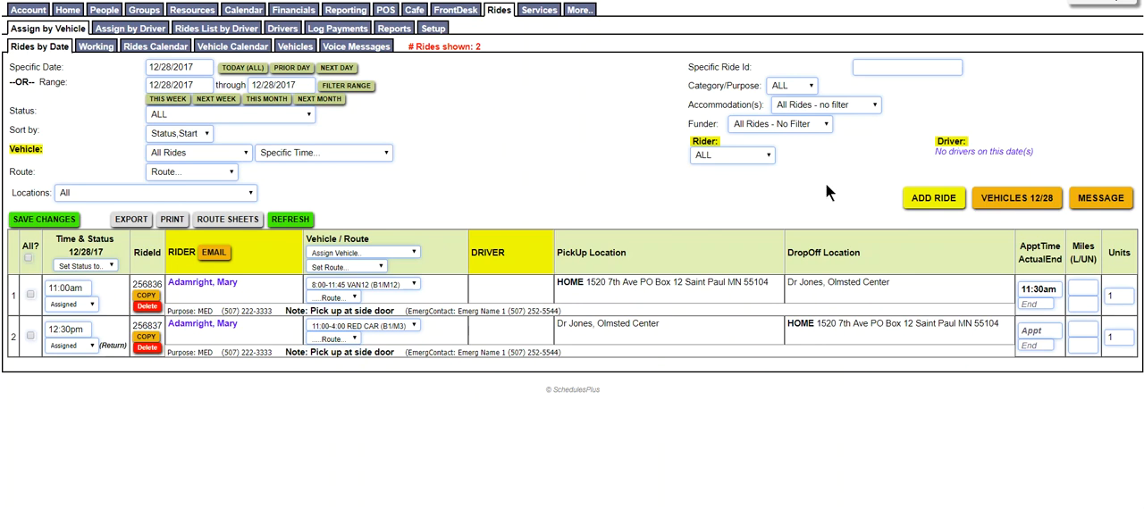
Assign the available driver to VAN12 and the driver listed under conflicts to Red Car, save the drivers, and refresh the rides list
click(1016, 197)
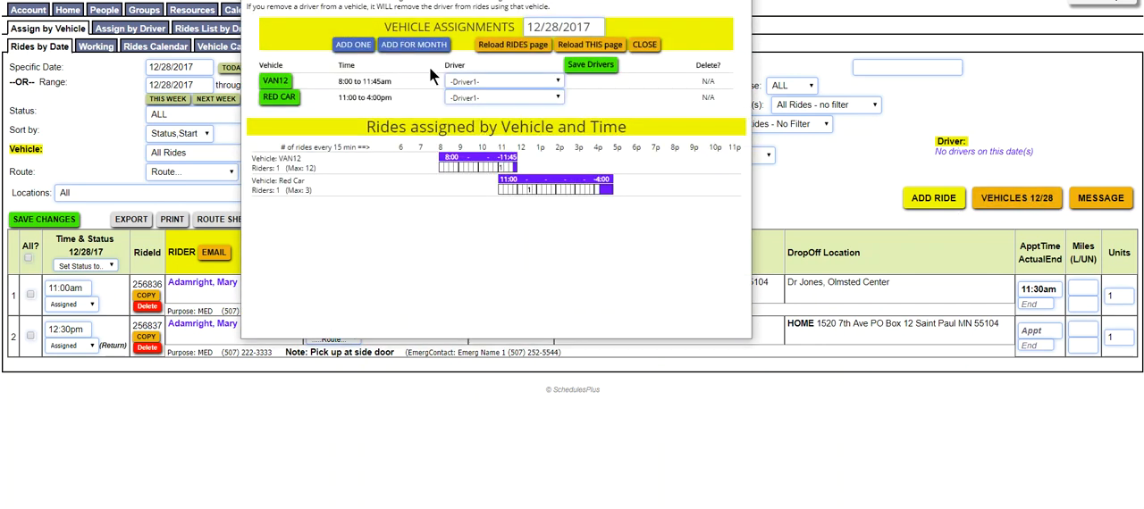
click(552, 81)
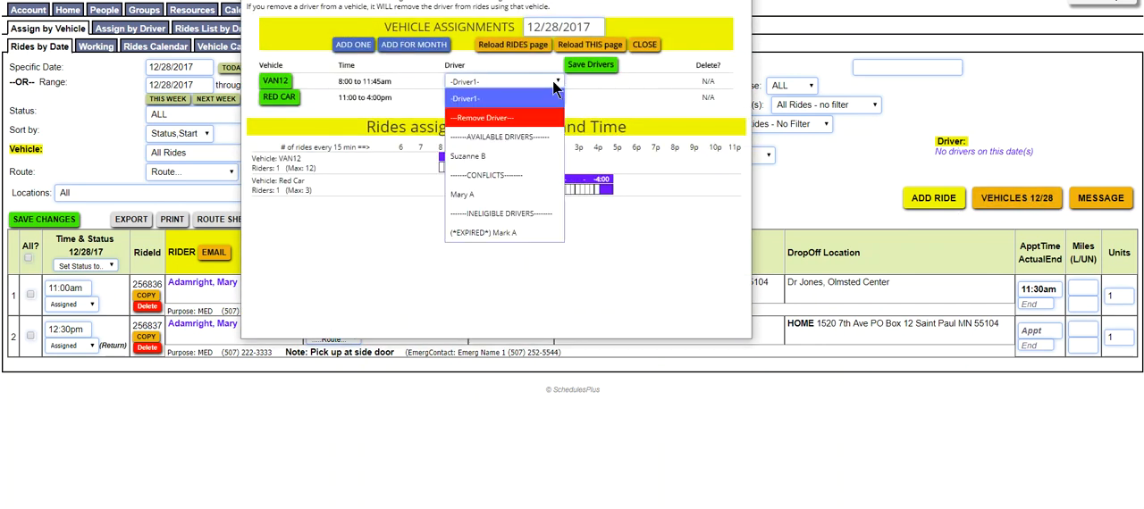
click(505, 157)
click(556, 96)
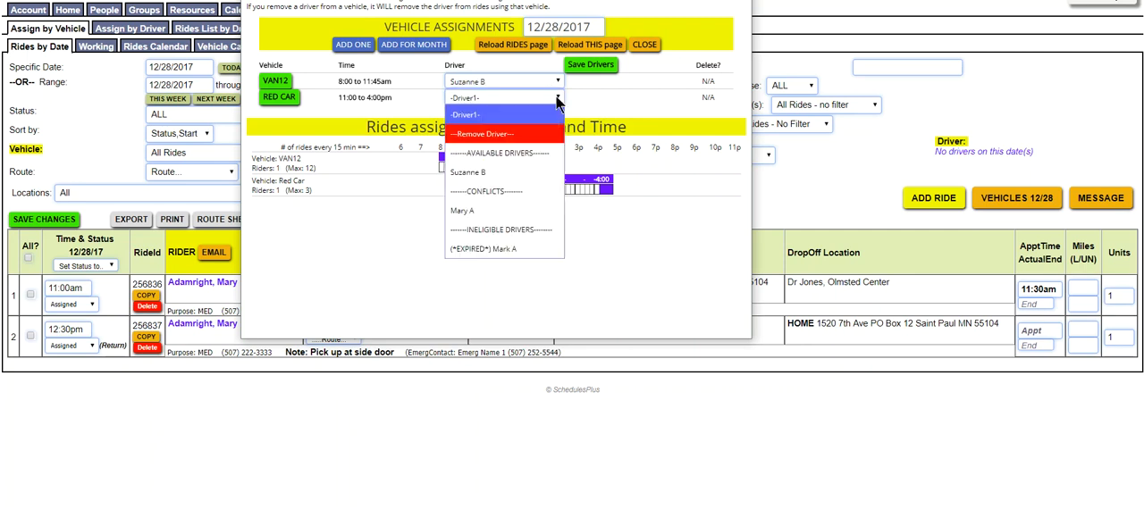
click(485, 215)
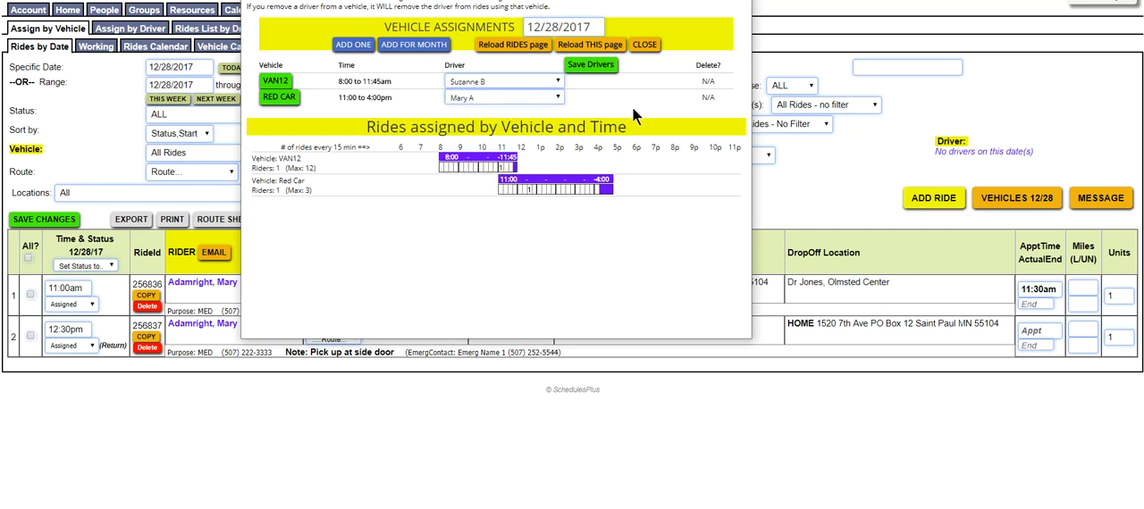
click(555, 98)
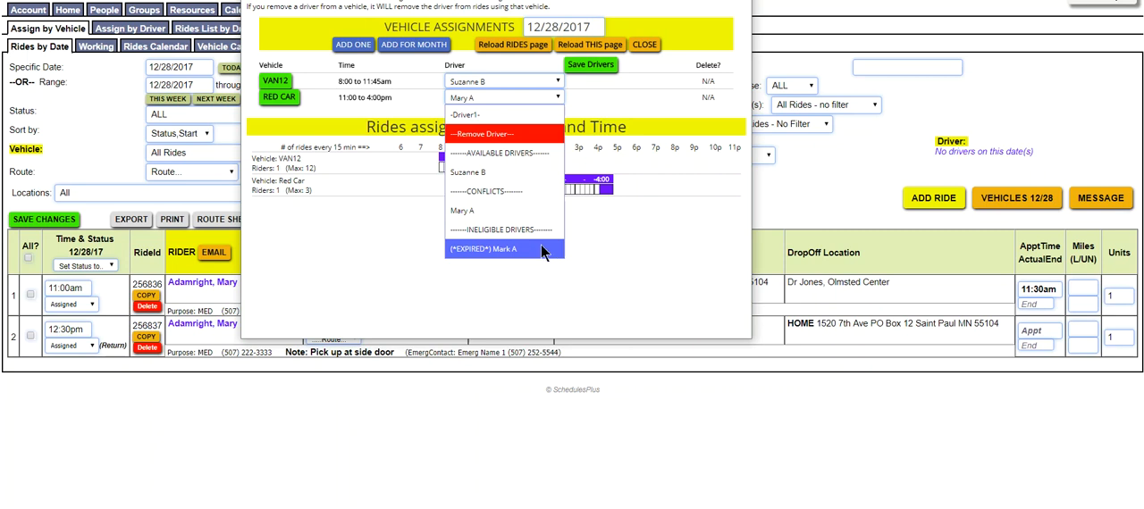
click(599, 107)
click(597, 67)
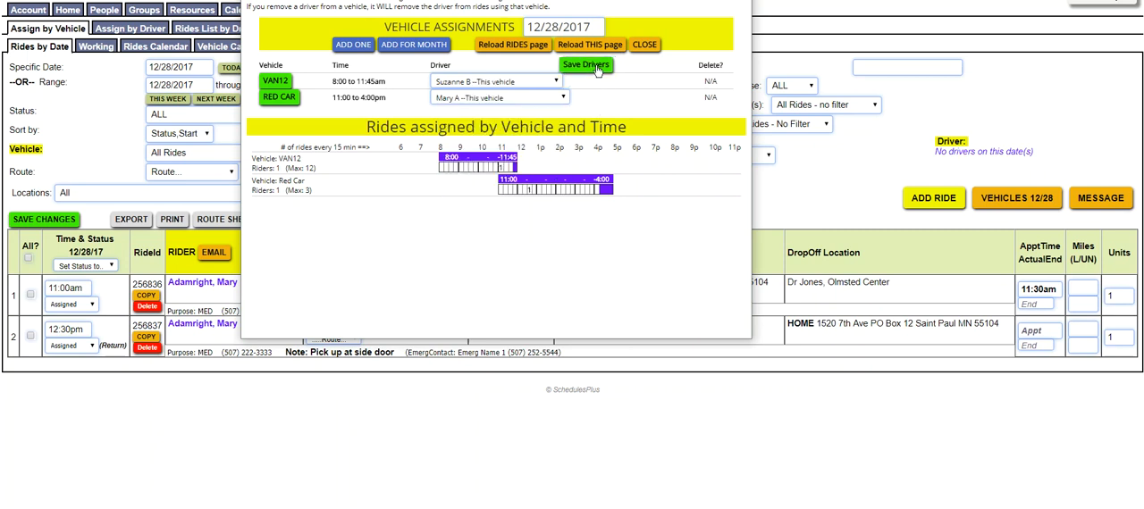
click(641, 43)
click(303, 220)
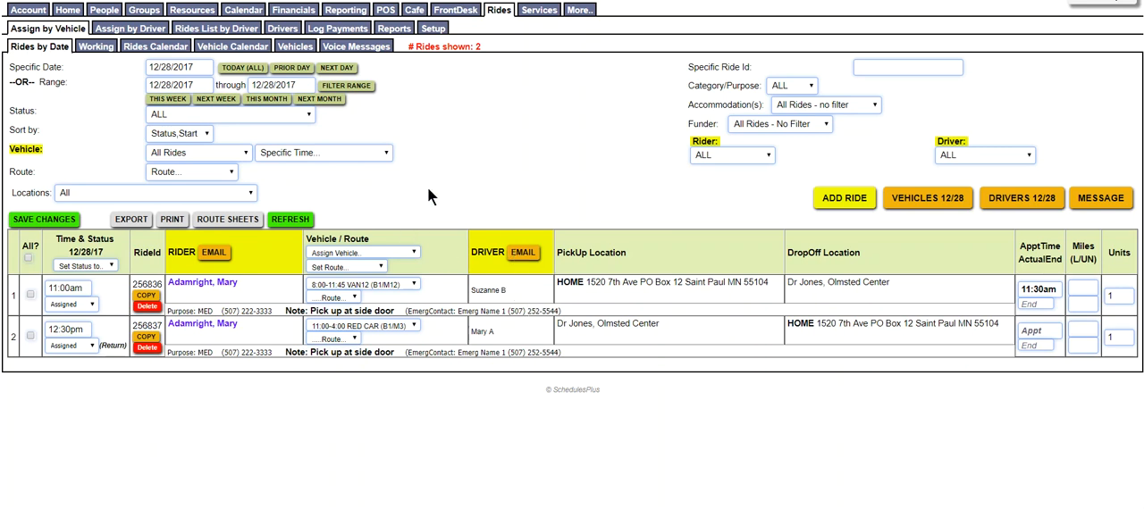
Open the 12/28/2017 route sheets, view their print preview full size, and close them without printing
click(237, 220)
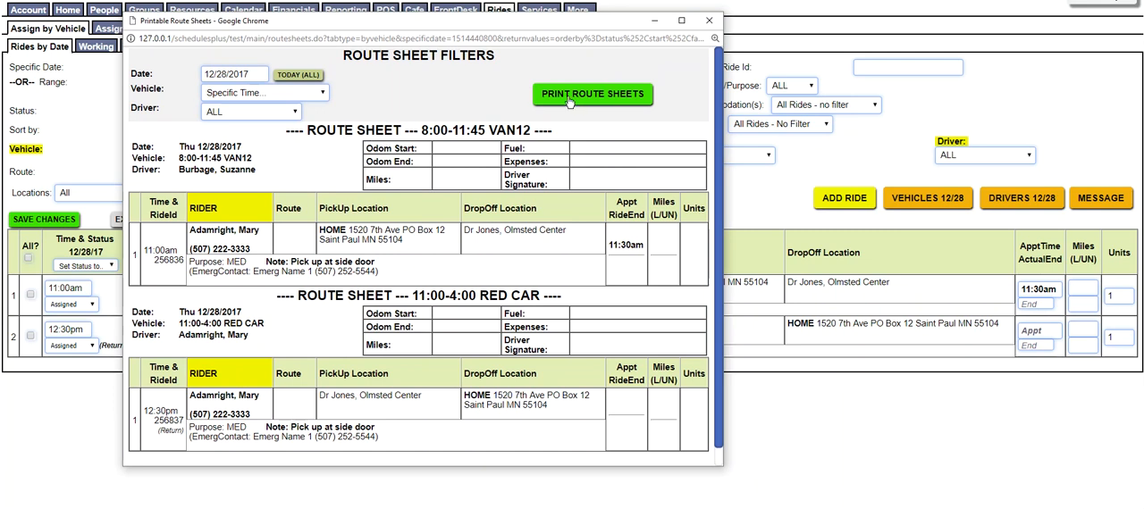
click(602, 95)
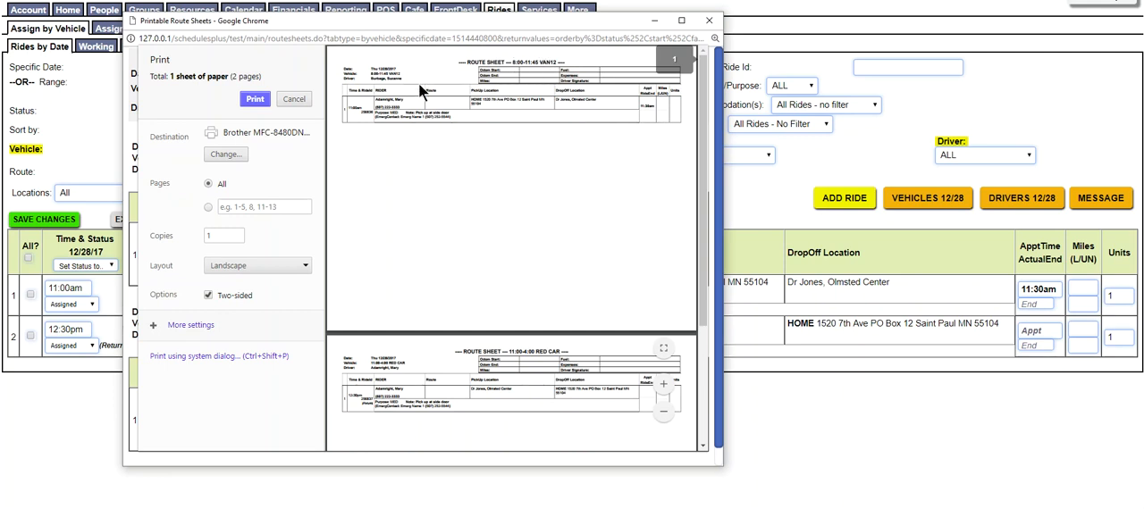
click(680, 21)
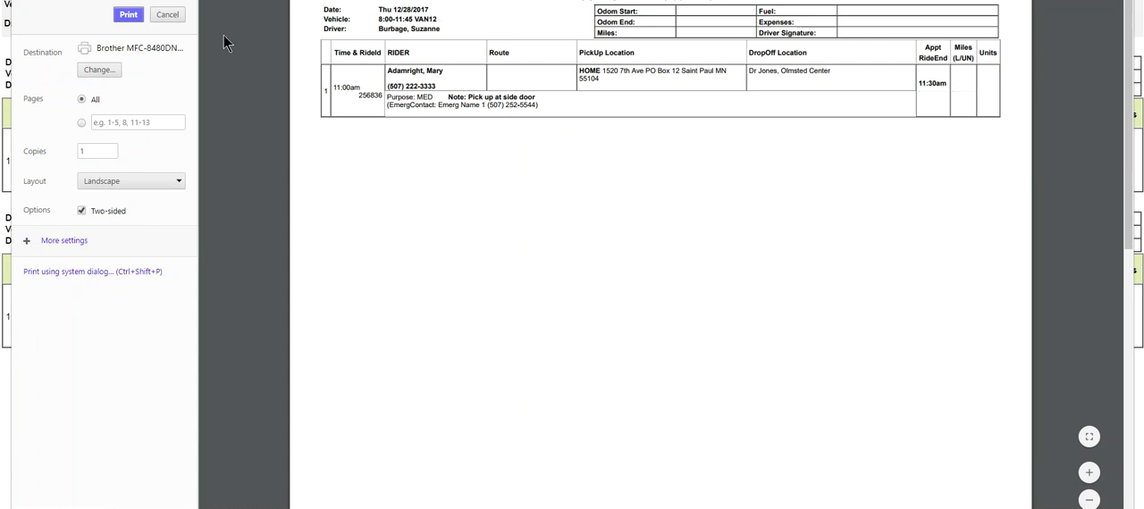
click(167, 14)
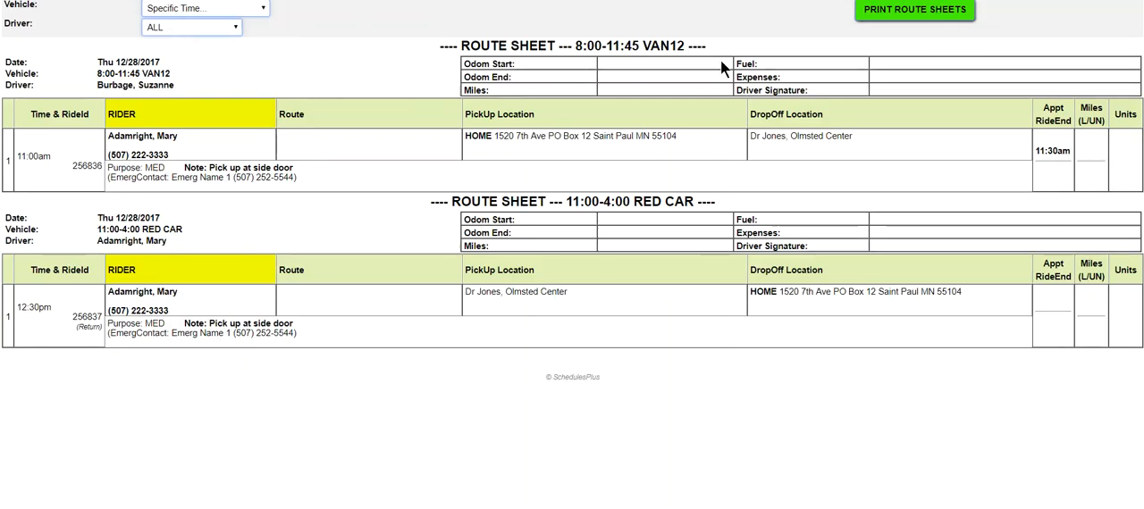
click(1124, 1)
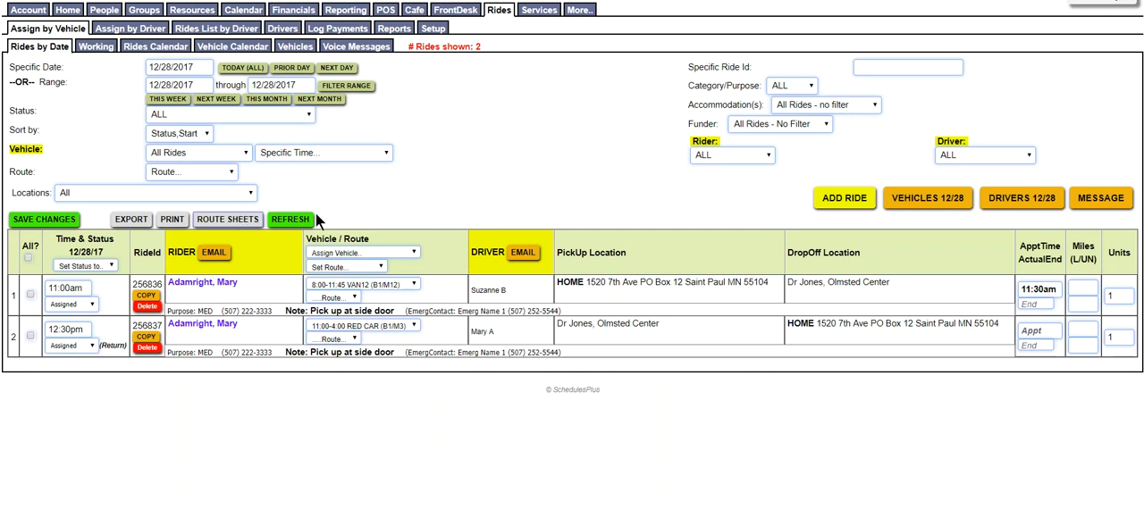
Filter the rides to the Red Car's driver and start an email with that driver as the selected recipient
click(1026, 156)
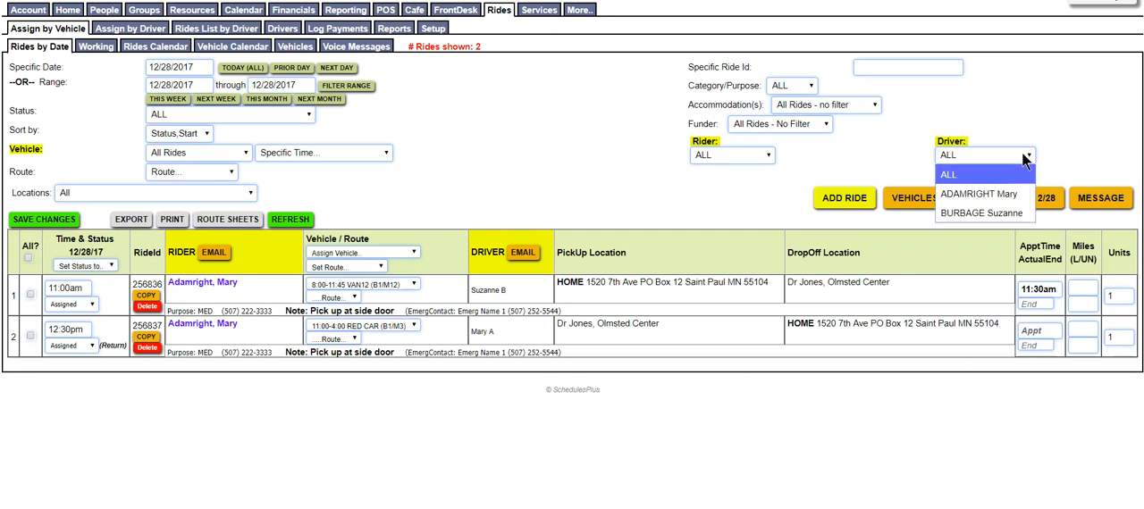
click(992, 192)
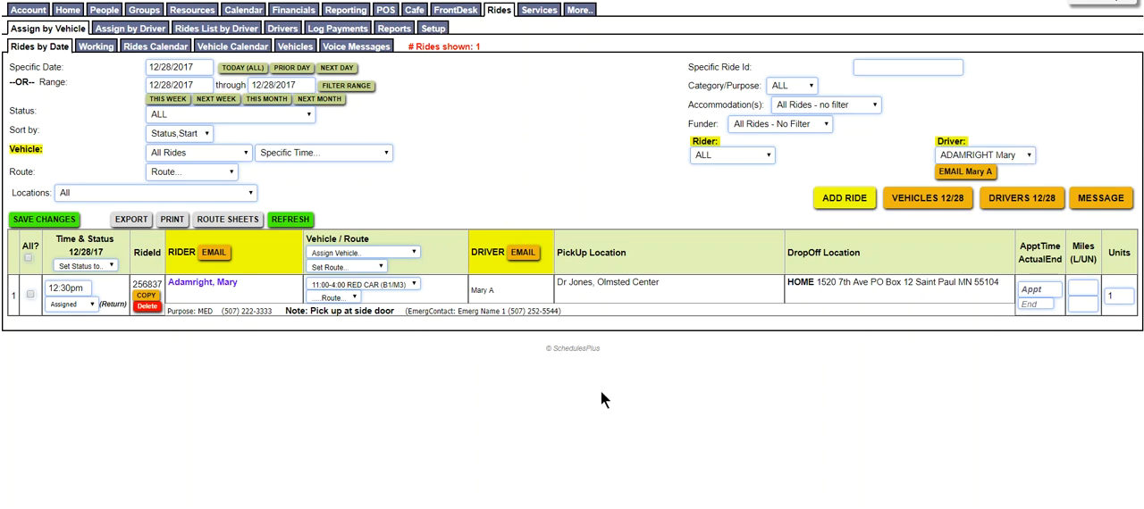
click(964, 172)
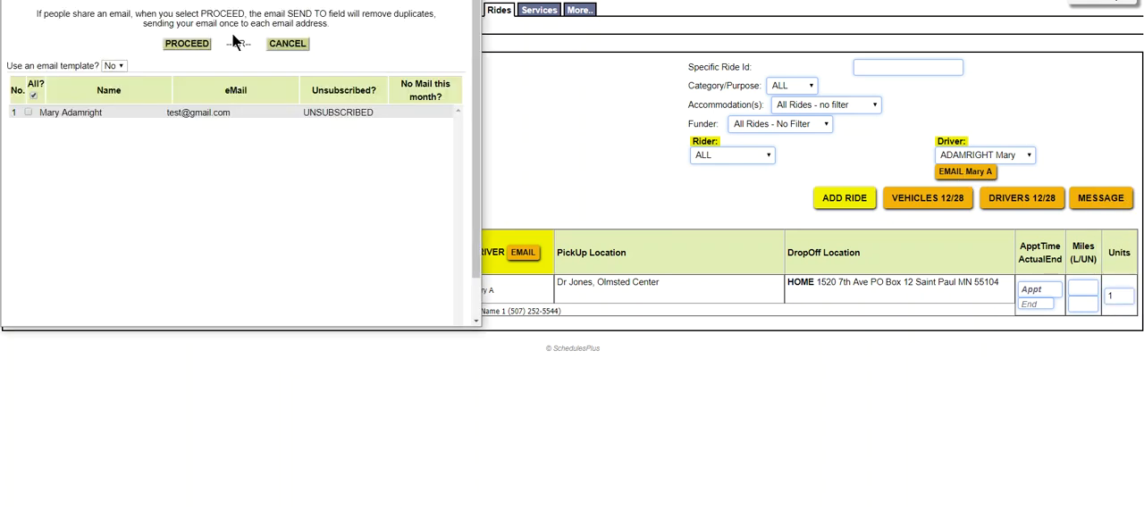
click(29, 112)
click(186, 44)
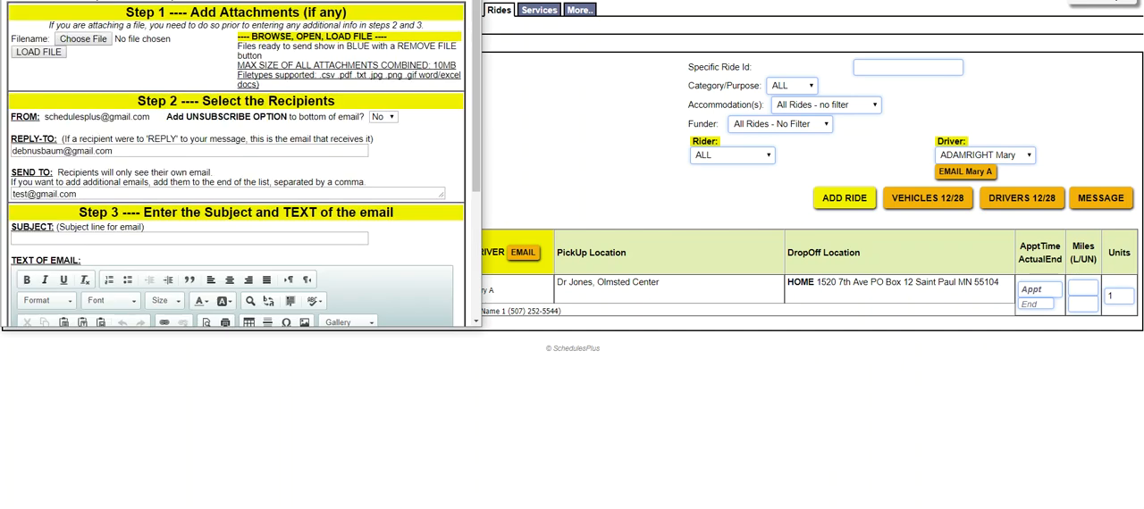
Enlarge the email window to review the ride table, close it without sending, and reset the driver filter to ALL
drag(184, 0, 213, 16)
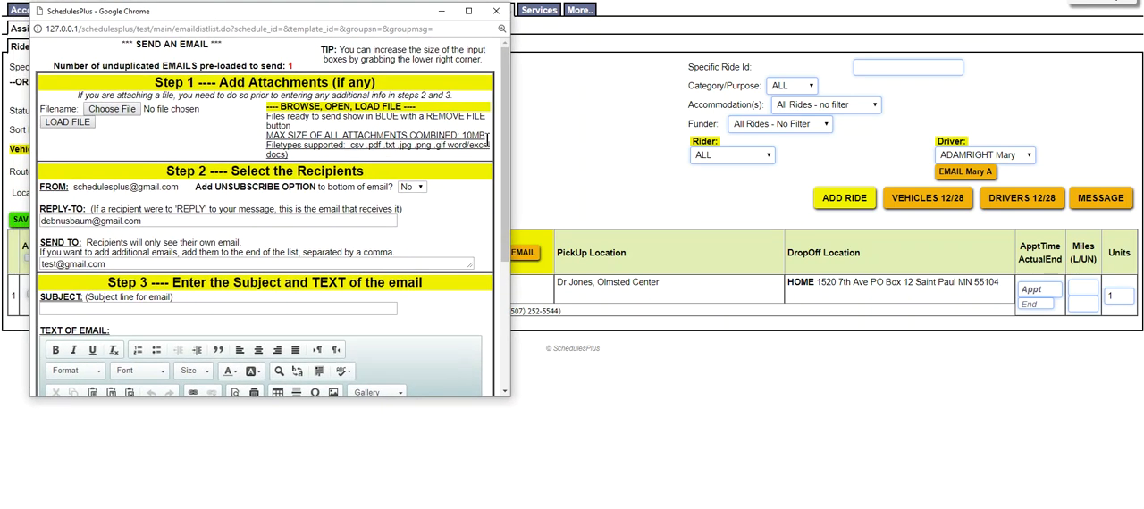
drag(513, 112, 765, 213)
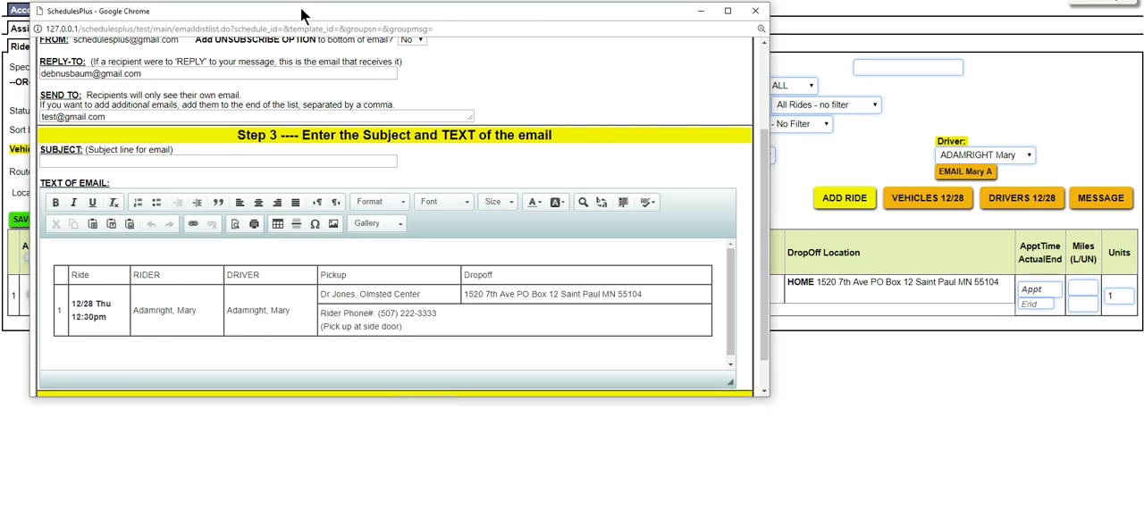
drag(304, 12, 306, 21)
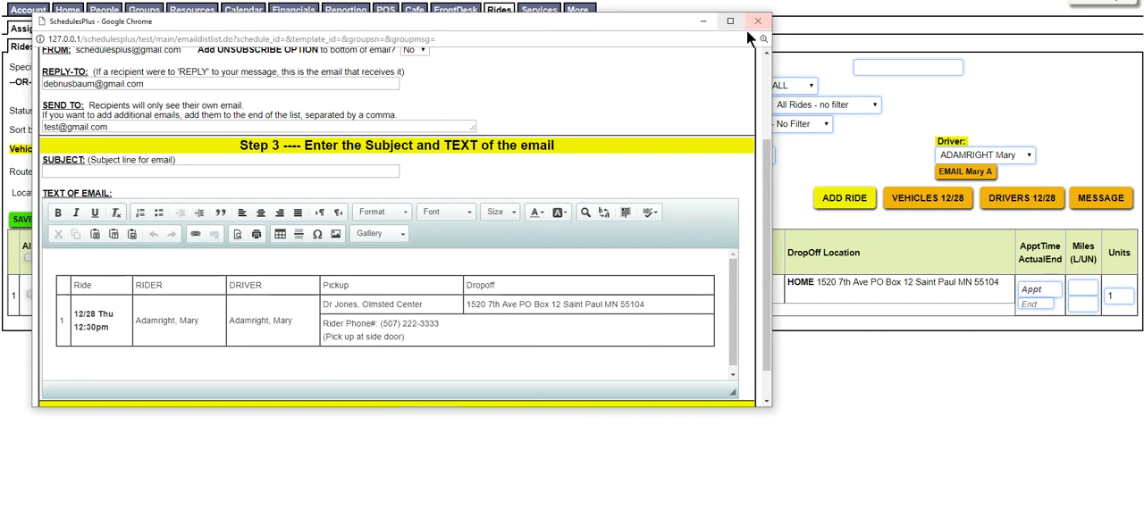
click(756, 25)
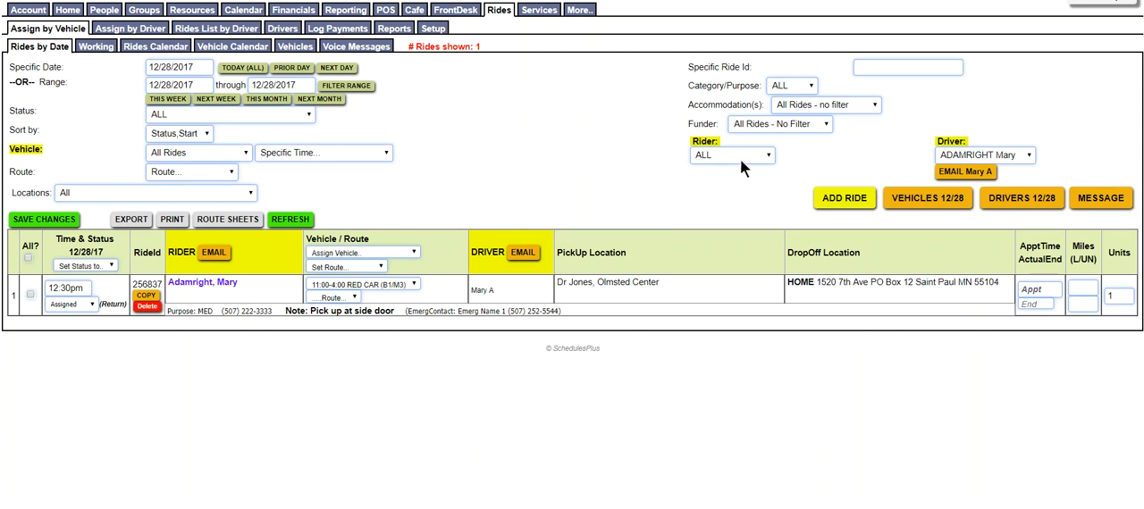
click(987, 155)
click(987, 173)
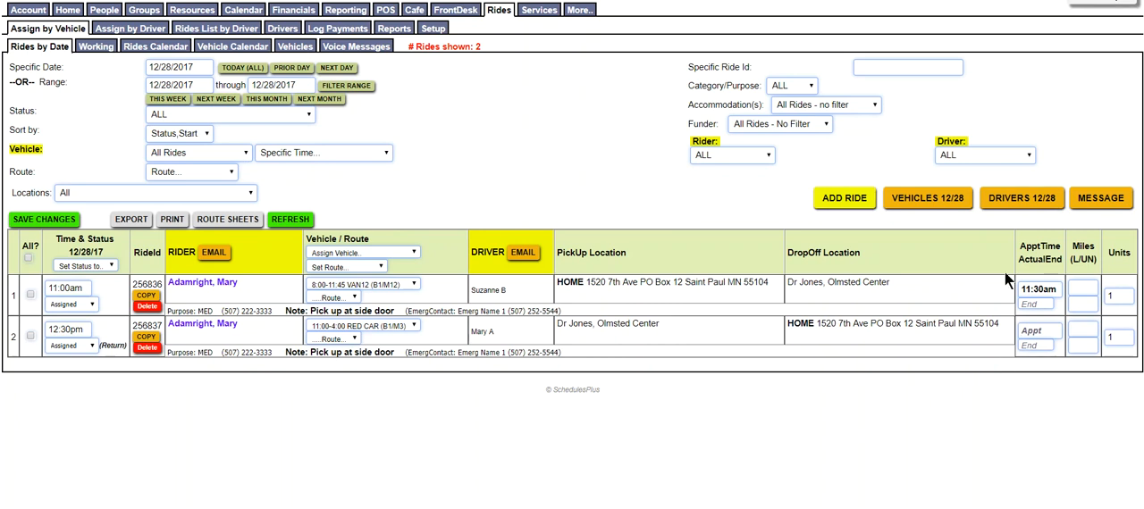
Select all rides, set the 11:00am ride's appointment time to 11:25am, and save the changes
click(29, 259)
click(1042, 288)
key(BackSpace)
key(BackSpace)
text(25)
click(1036, 331)
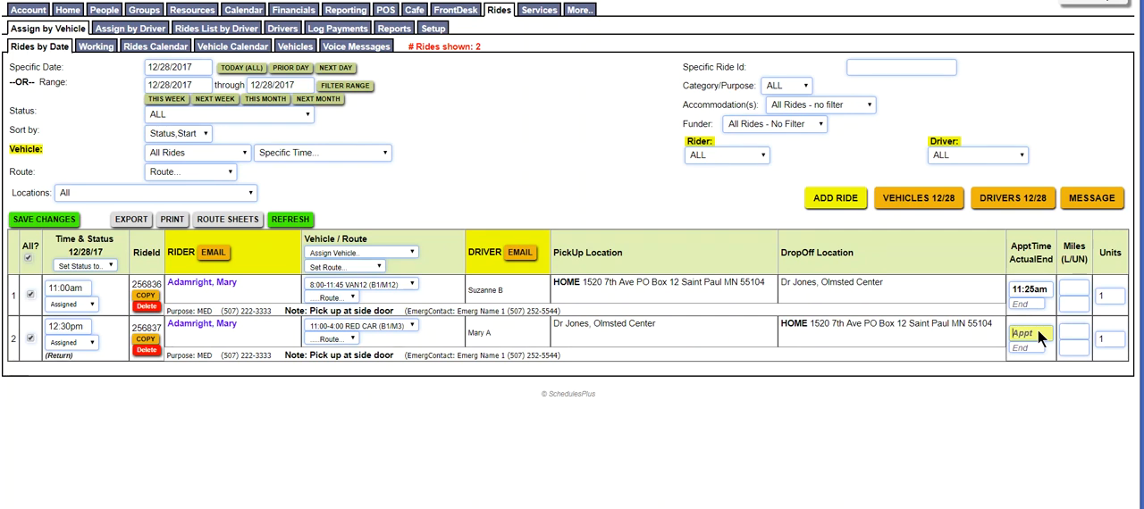
click(39, 219)
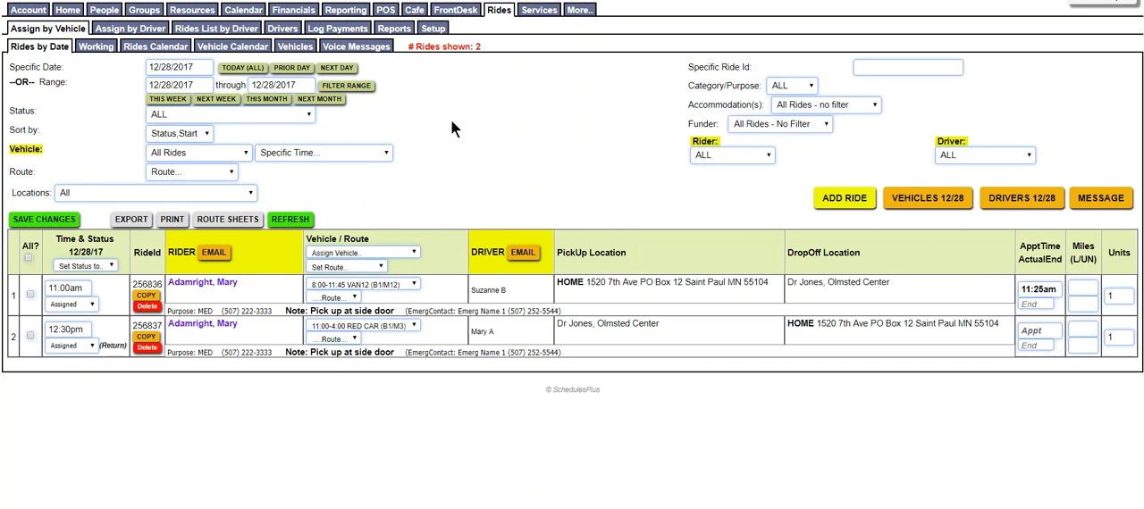
Export the 12/28/2017 rides list
click(133, 220)
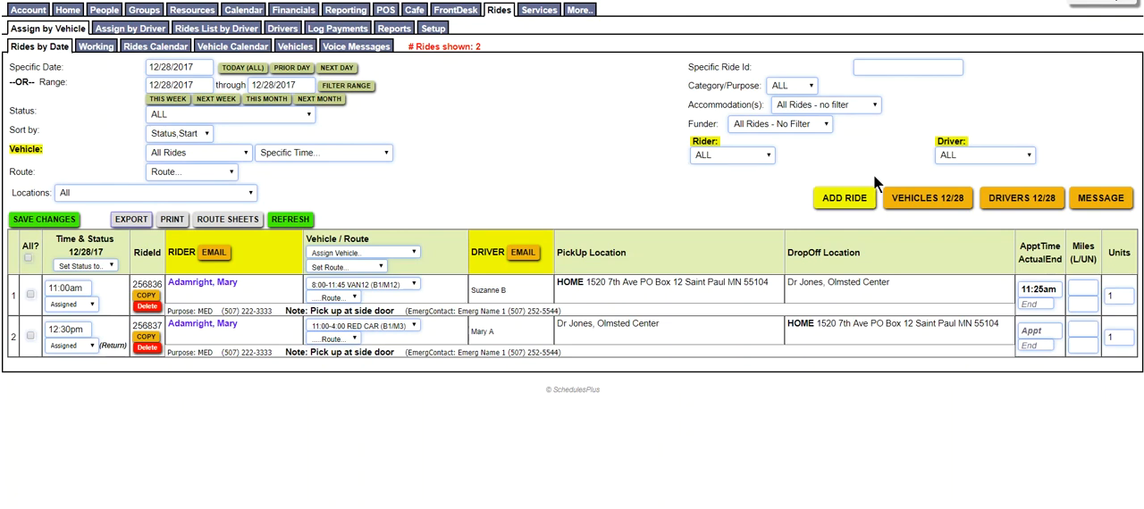
Check the driver summary of rides assigned by driver and time for 12/28/2017, and close its window
click(1008, 204)
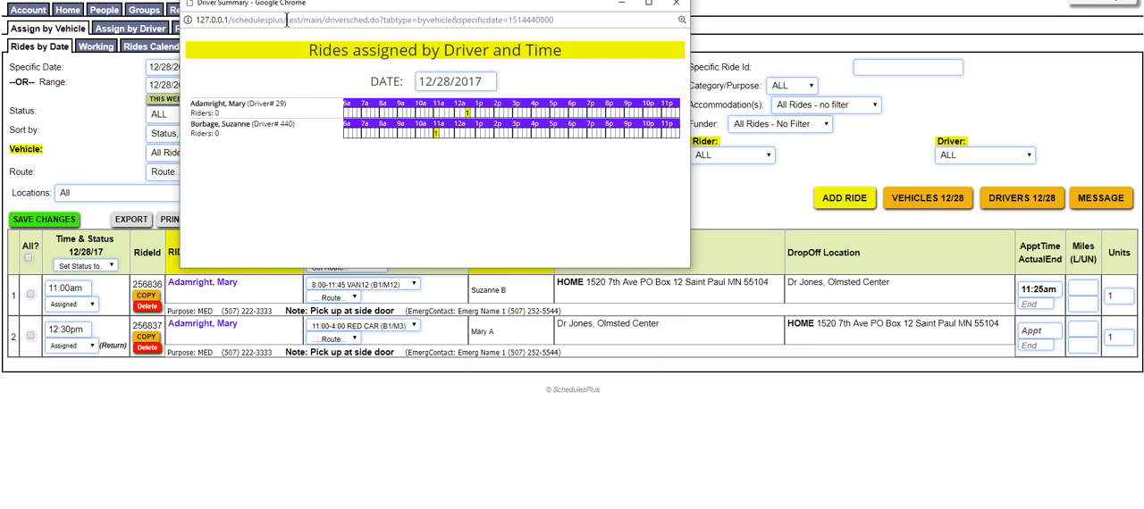
drag(287, 9, 293, 39)
click(678, 32)
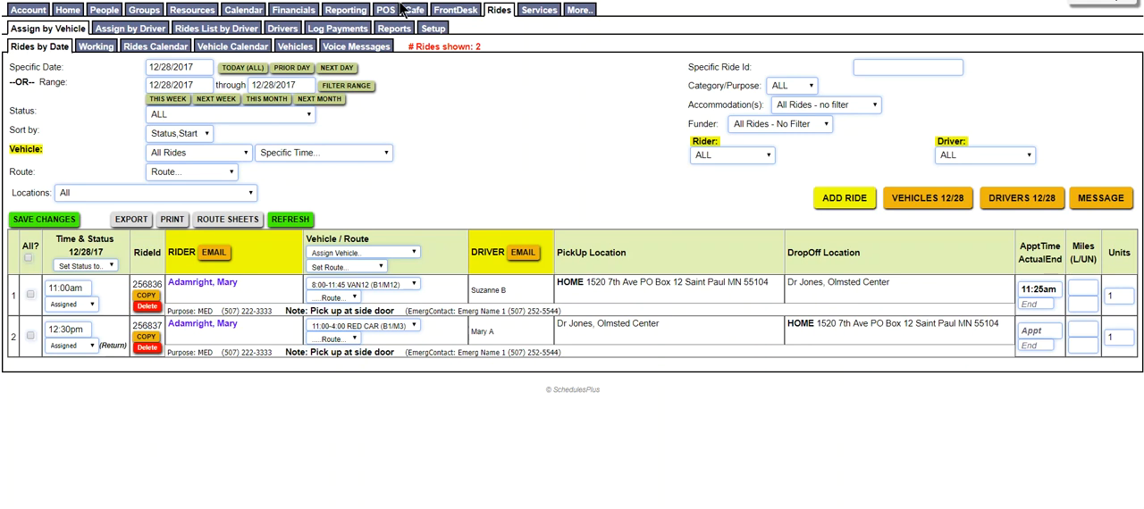
Review the 12/28/2017 rides in the assign-by-driver view and in the rides list grouped by driver
click(148, 28)
click(216, 28)
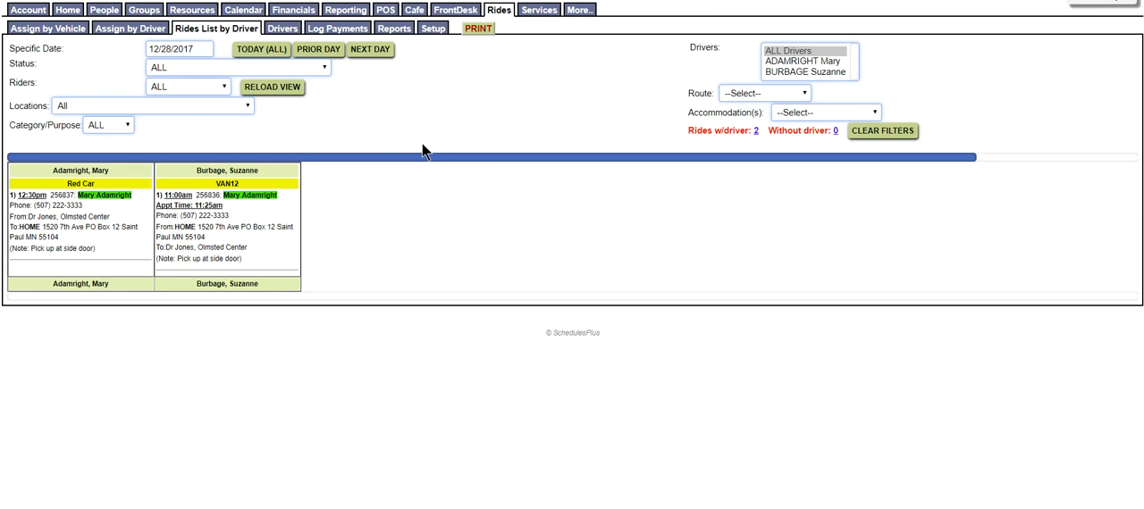
click(79, 28)
Review the ride and resource summary reports, and run report 2G, the year-to-date recap by Category/Purpose, Month, Vehicle
click(396, 30)
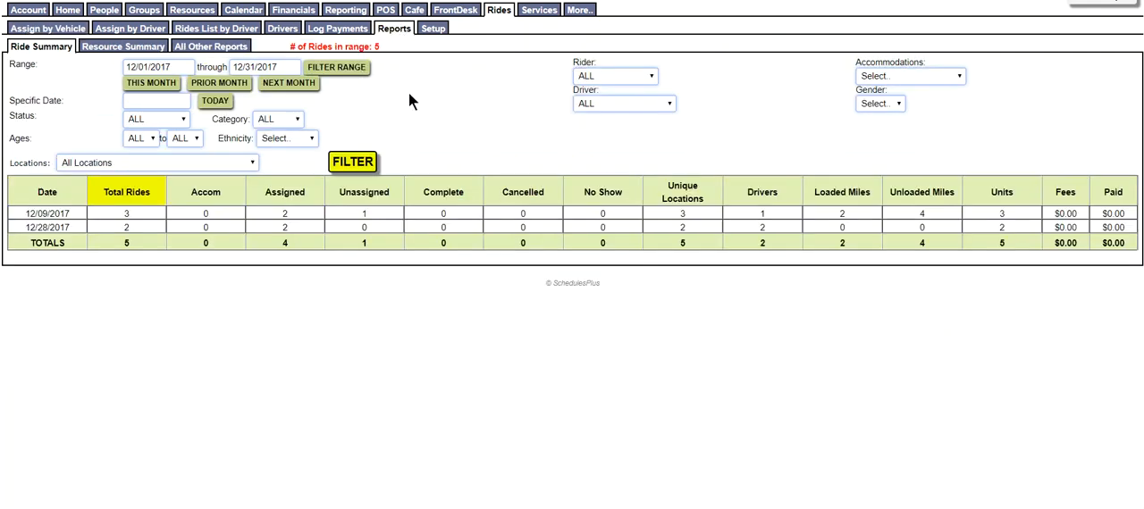
click(101, 47)
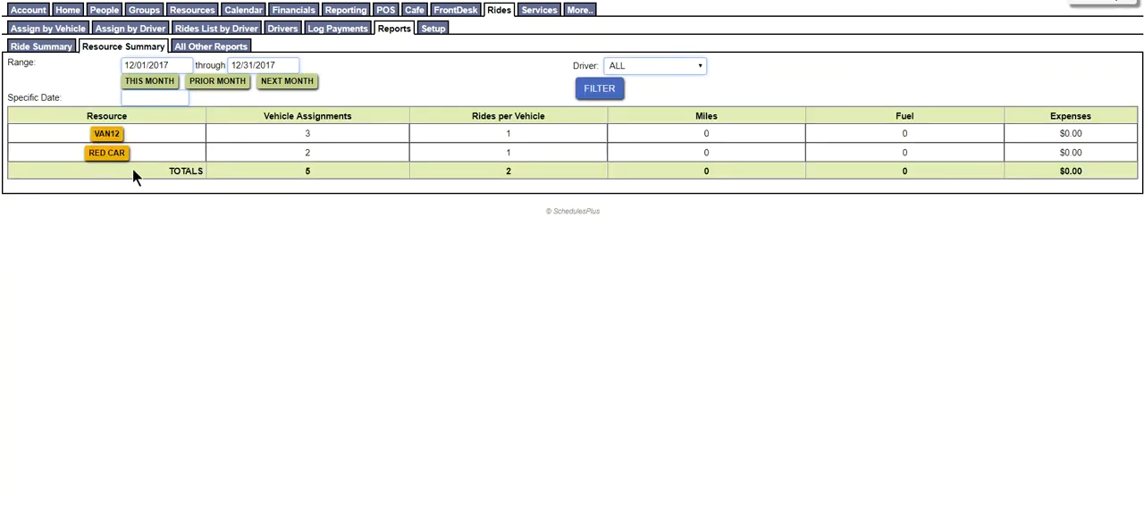
click(220, 46)
click(798, 72)
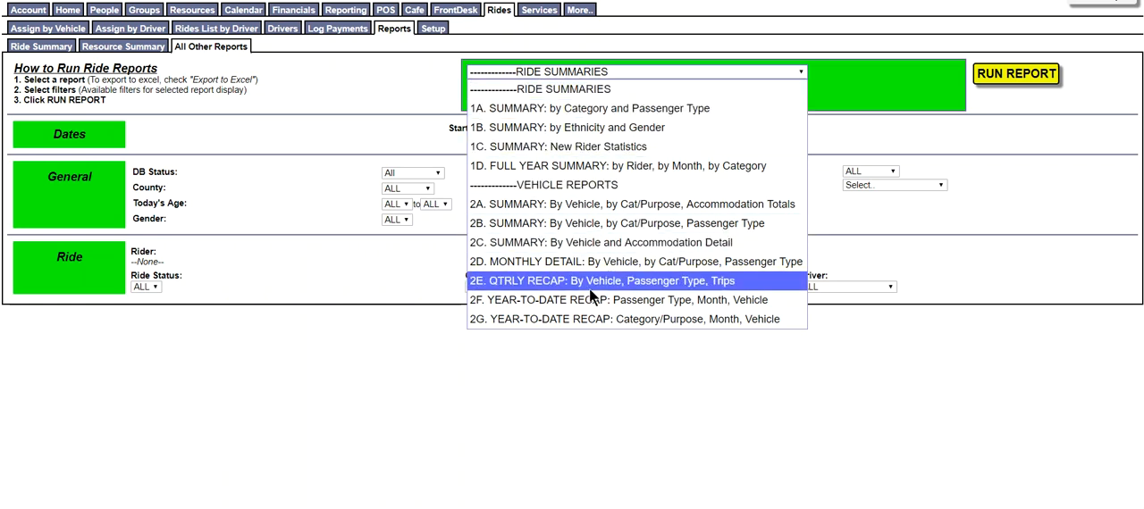
click(571, 319)
click(993, 77)
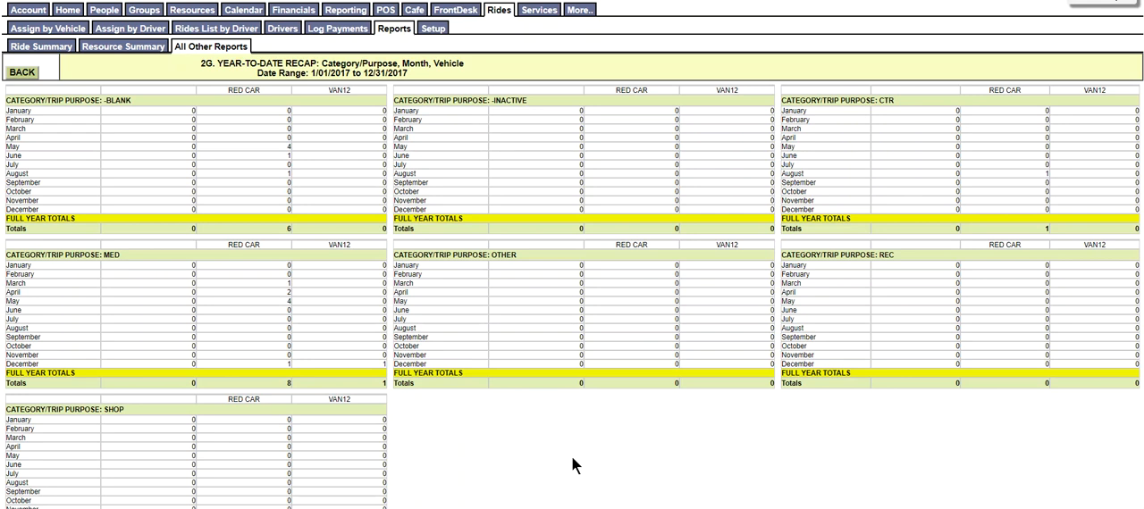
Leave the report and list all of this month's rides in the assign-by-vehicle view
click(408, 27)
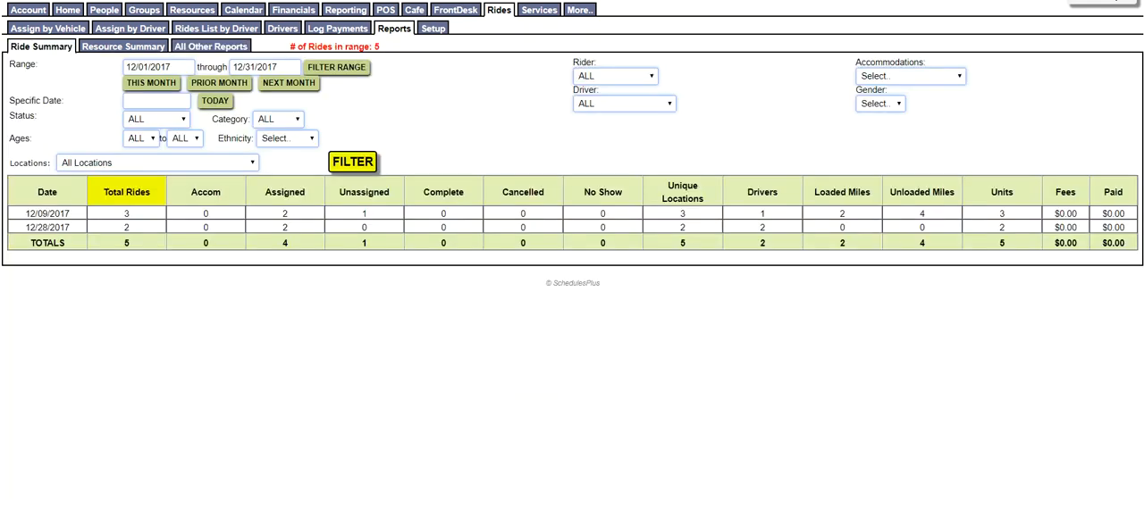
click(49, 28)
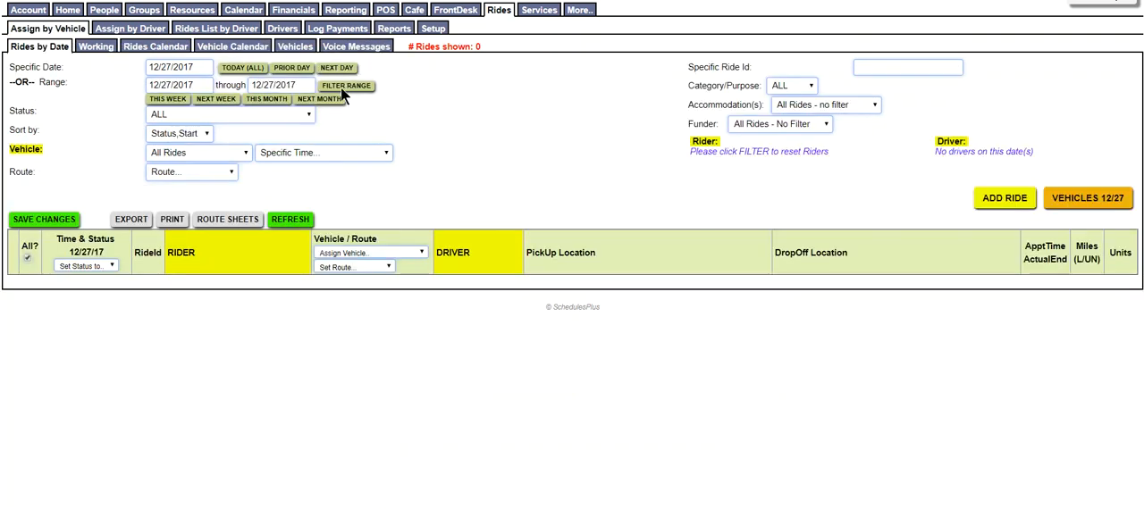
click(269, 98)
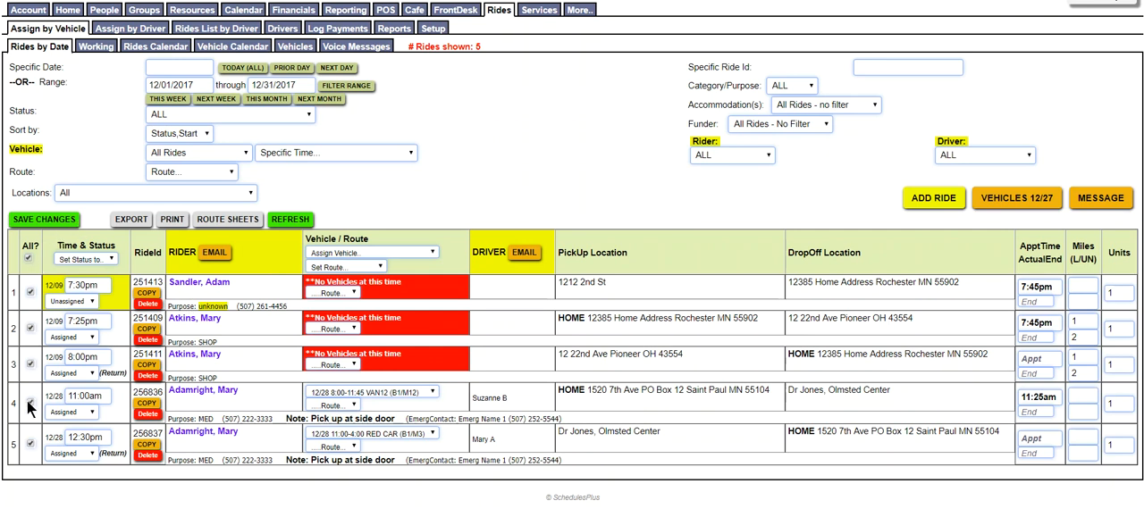
Look through the rides calendar from December 2017 to February 2018, and return it to December
click(167, 45)
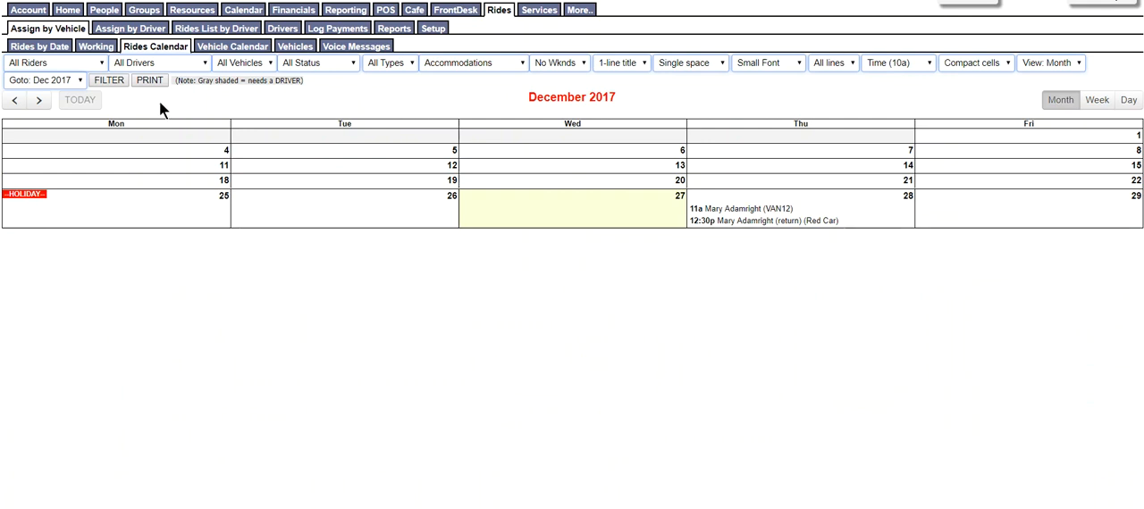
click(40, 102)
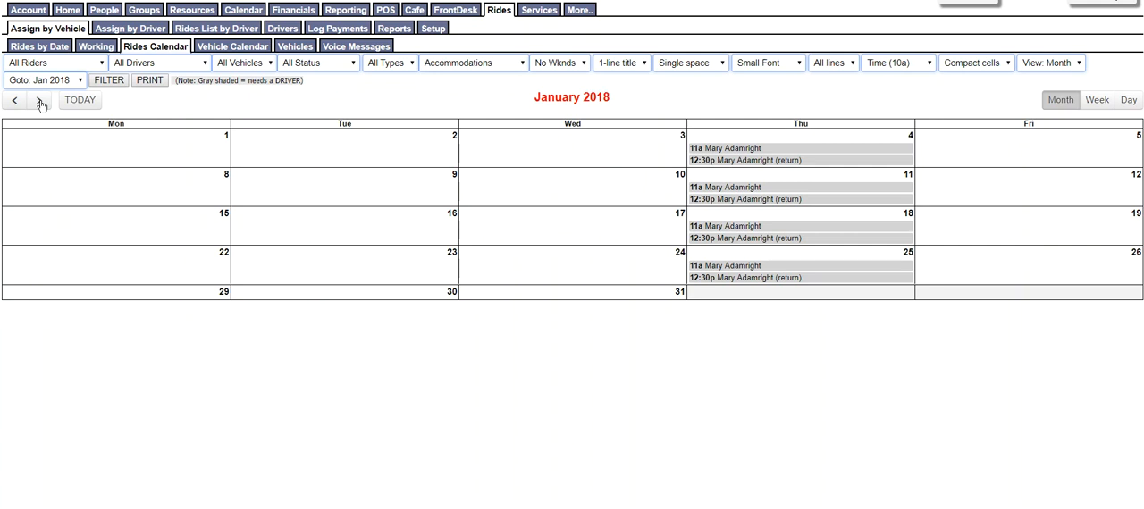
click(40, 104)
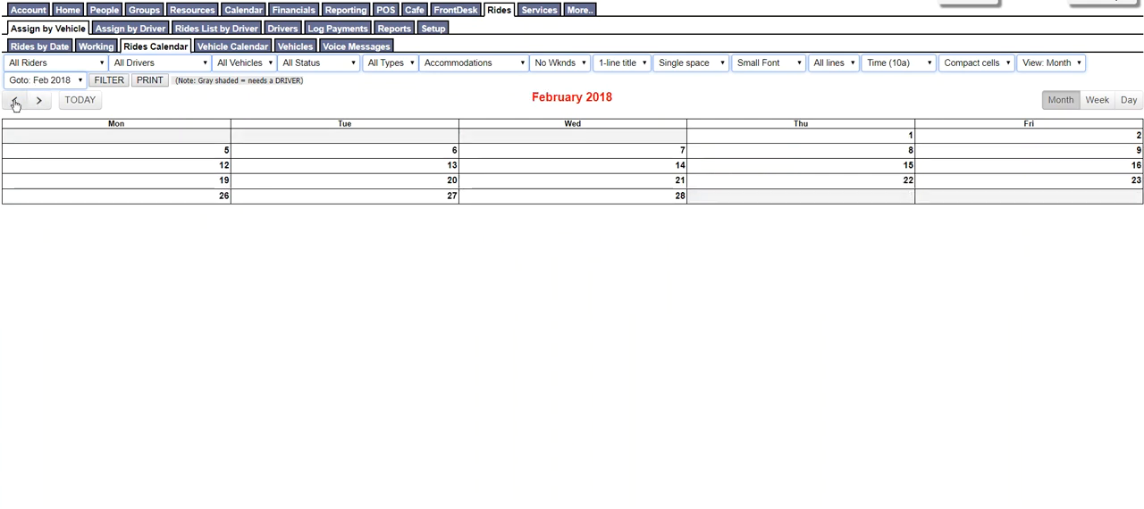
click(14, 103)
click(14, 104)
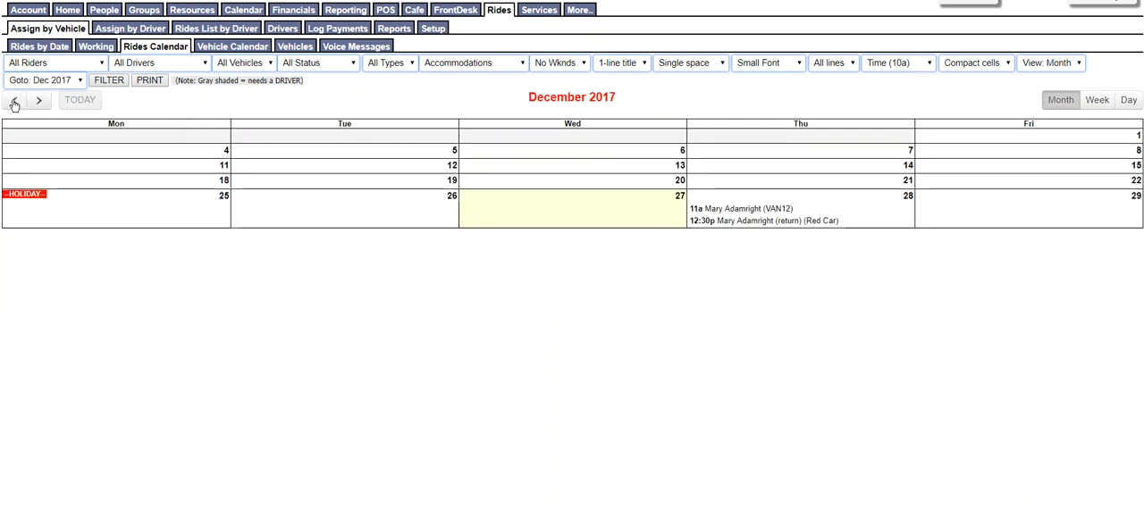
Check VAN12's assignments for 12/27/2017 from the vehicle calendar, and return to the rides-by-date list
click(252, 50)
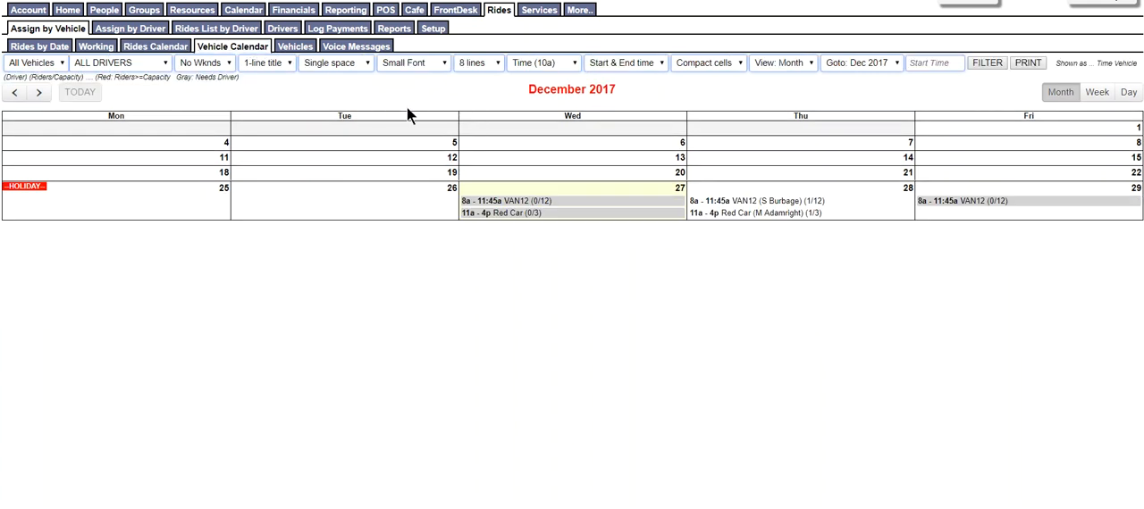
click(520, 208)
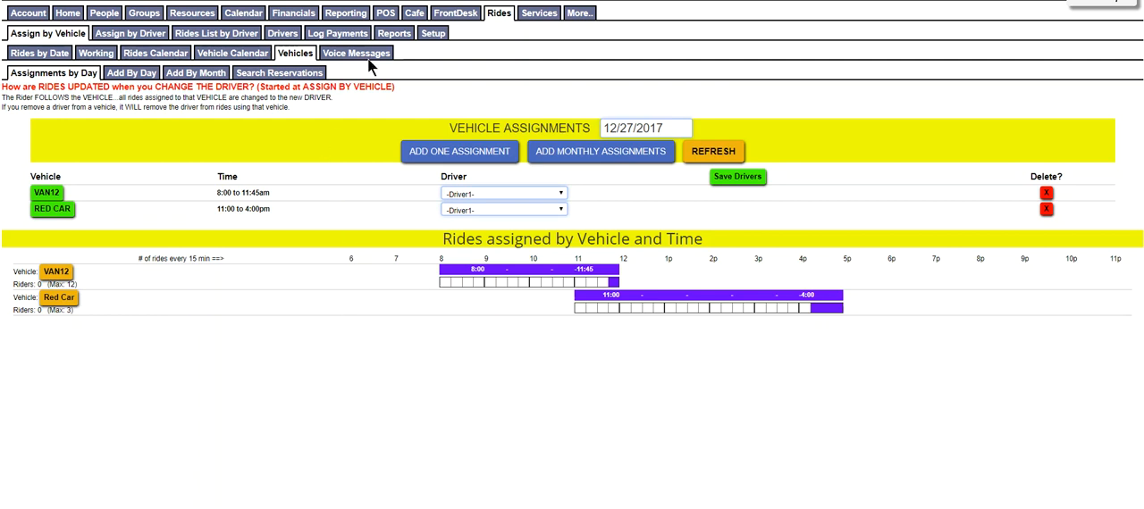
click(49, 36)
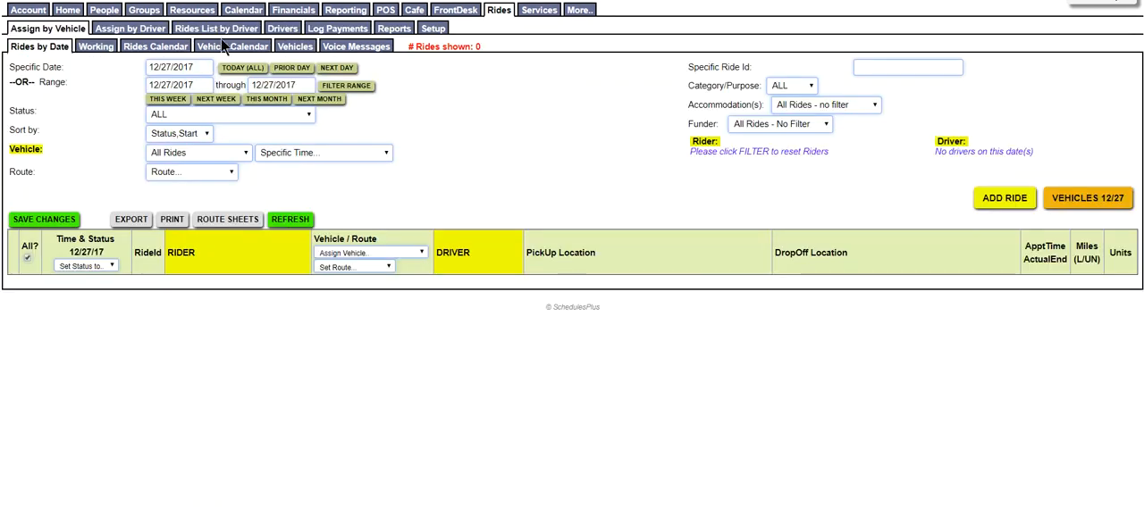